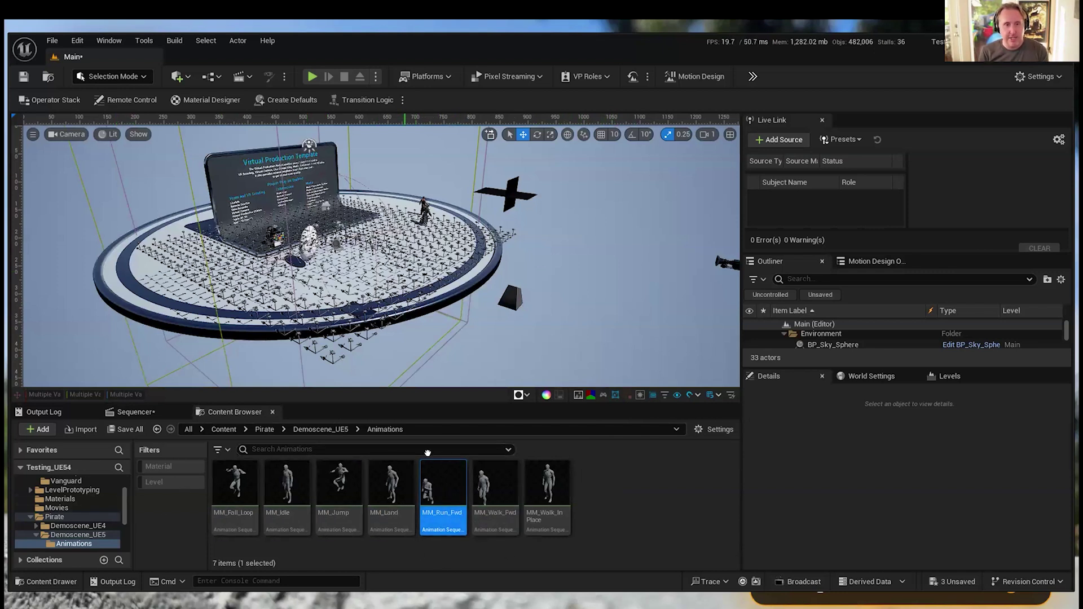
# Open animation retargeting for the MM_Run_Fwd sequence
pyautogui.keyDown('alt'); pyautogui.moveTo(498, 209); pyautogui.dragTo(420, 209); pyautogui.keyUp('alt')
pyautogui.moveTo(420, 210); pyautogui.dragTo(455, 170, button='right')
pyautogui.press('w')
pyautogui.rightClick(434, 485)
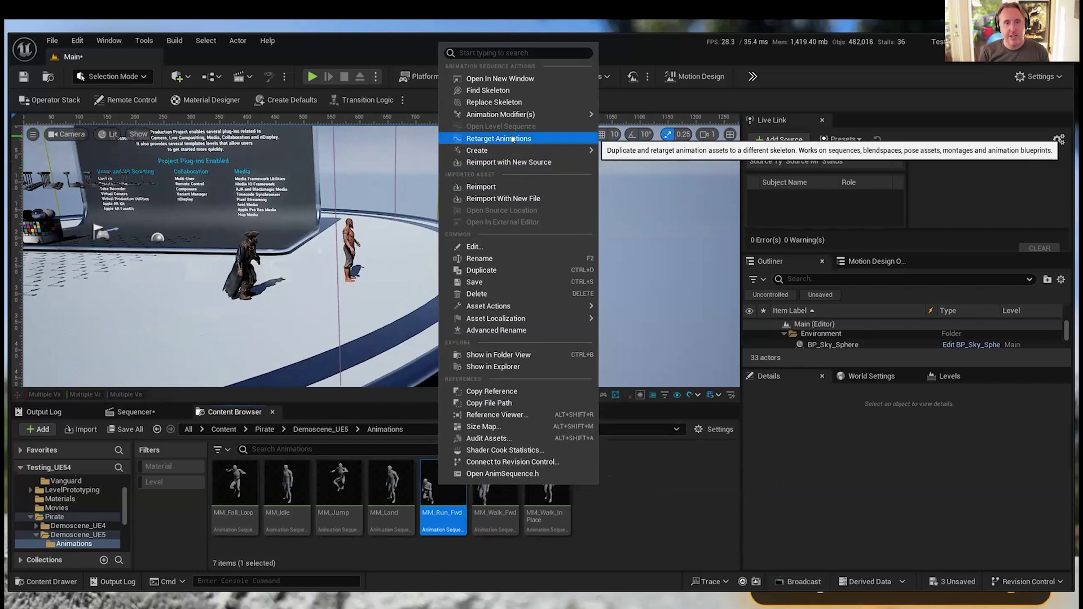
pyautogui.click(514, 140)
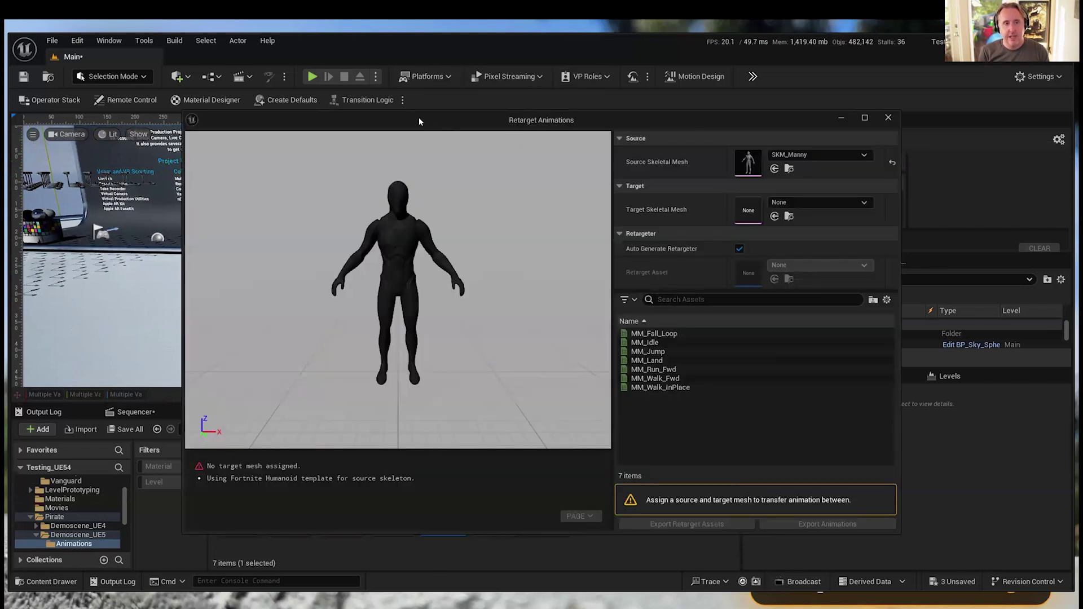
pyautogui.moveTo(418, 122); pyautogui.dragTo(490, 132)
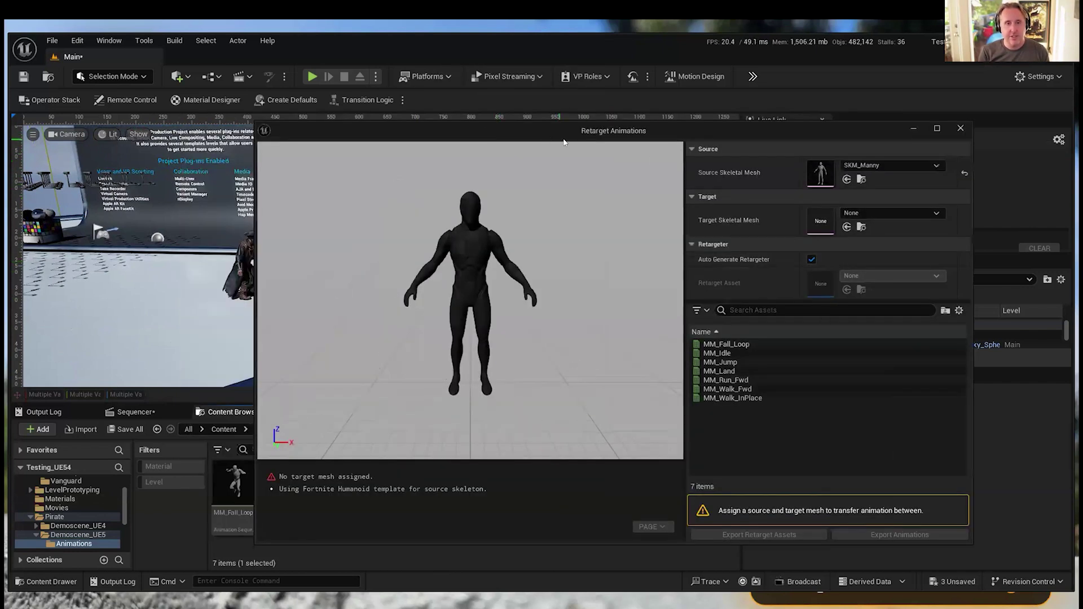
pyautogui.moveTo(534, 134); pyautogui.dragTo(481, 145)
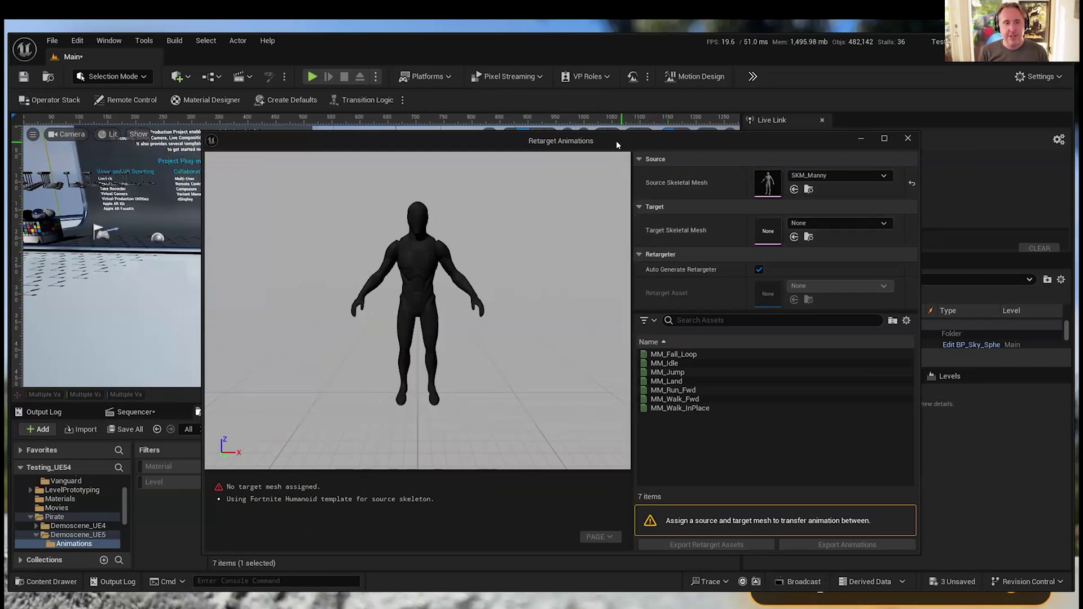
pyautogui.moveTo(616, 145); pyautogui.dragTo(595, 298)
# Select the shirtless pirate SKM_Pirate_Full_03 in the level and inspect it up close
pyautogui.press('w')
pyautogui.moveTo(361, 179); pyautogui.dragTo(328, 190, button='right')
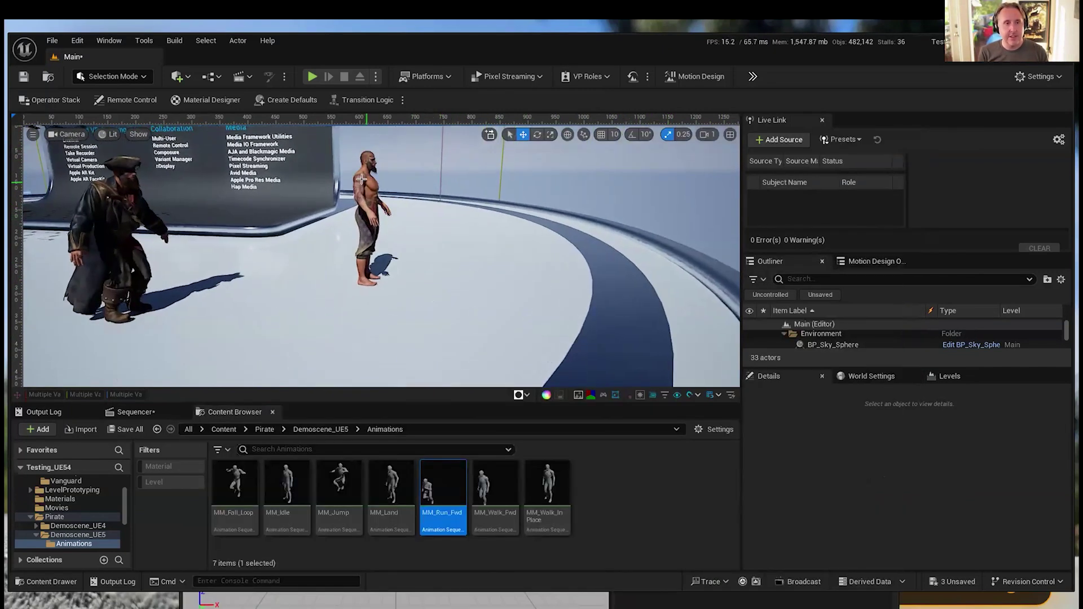
pyautogui.click(361, 179)
pyautogui.press('f')
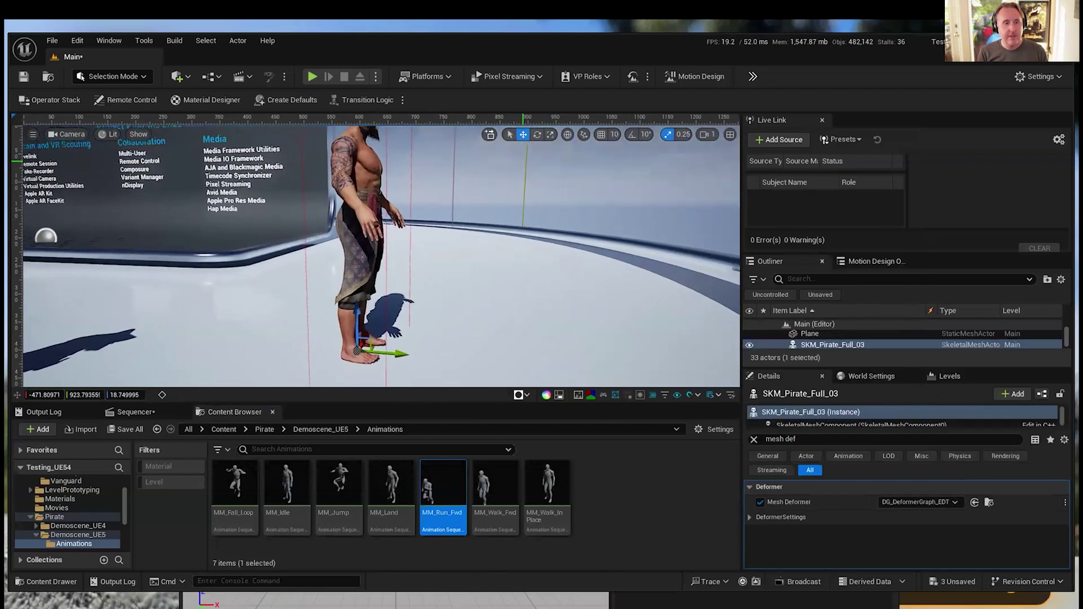
pyautogui.press('s')
pyautogui.moveTo(452, 215)
pyautogui.mouseDown(button='right')
pyautogui.moveTo(446, 182)
pyautogui.moveTo(451, 215)
pyautogui.mouseUp(button='right')
pyautogui.press('w')
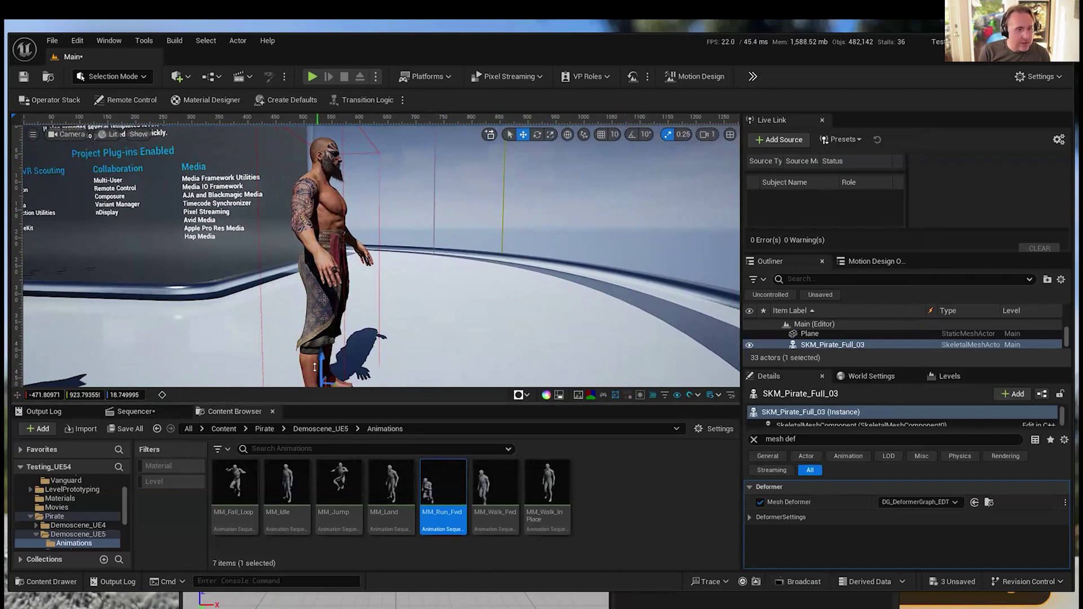
# Enlarge the Content Browser and open the Meshes folder under Characters/Mannequins to view the mannequin meshes
pyautogui.moveTo(250, 403); pyautogui.dragTo(250, 314)
pyautogui.scroll(3, 123, 473)
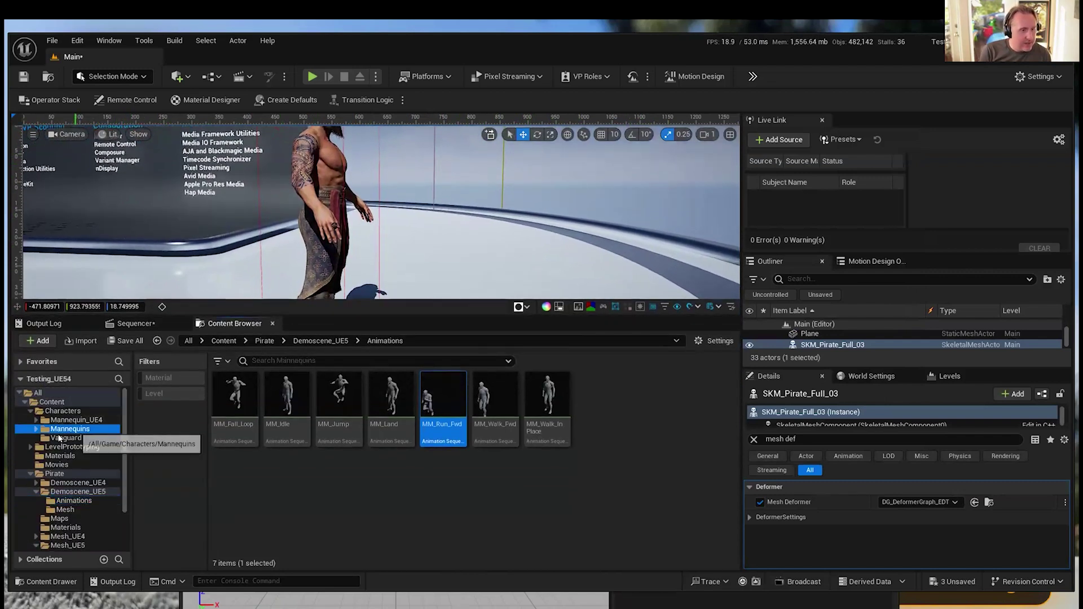
pyautogui.doubleClick(73, 428)
pyautogui.scroll(-2, 121, 434)
pyautogui.click(70, 437)
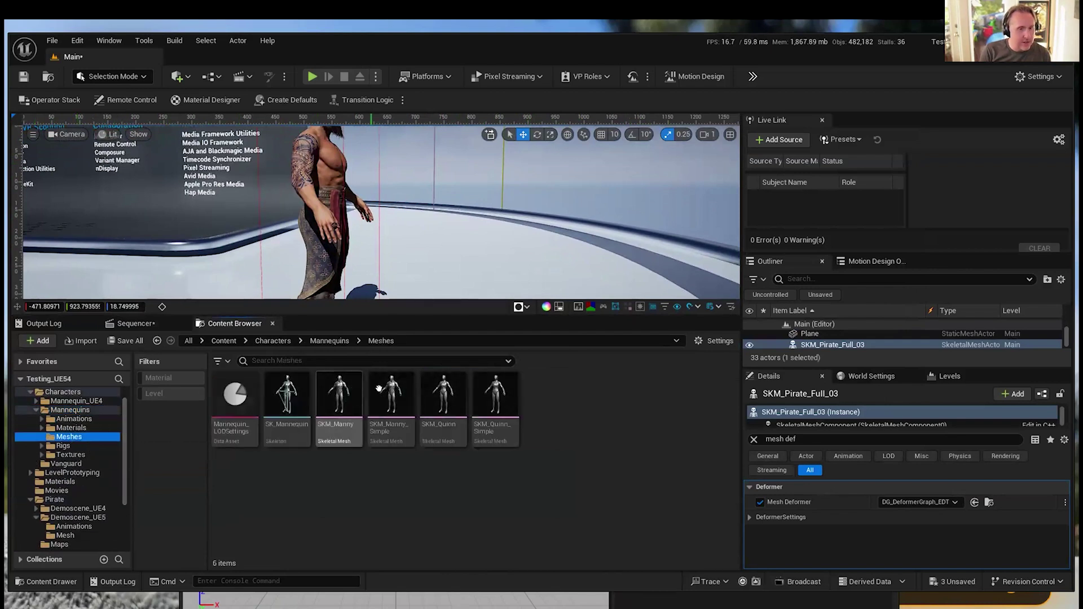
# Open animation retargeting for the MM_Walk_InPlace sequence in the Pirate/Demoscene_UE5/Animations folder
pyautogui.press('s')
pyautogui.moveTo(490, 218); pyautogui.dragTo(479, 226, button='right')
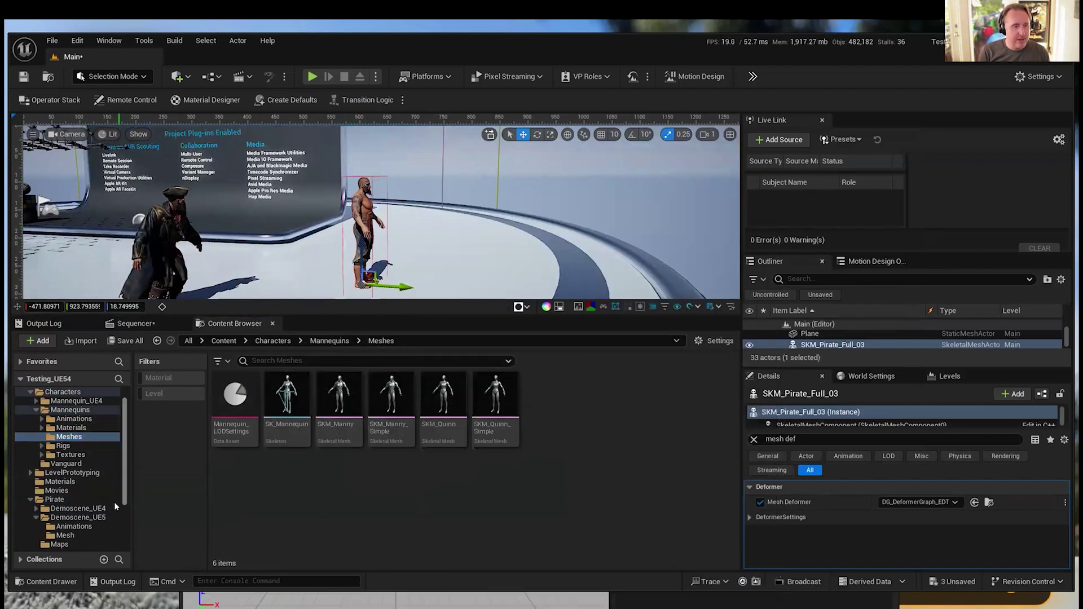
pyautogui.scroll(-3, 81, 477)
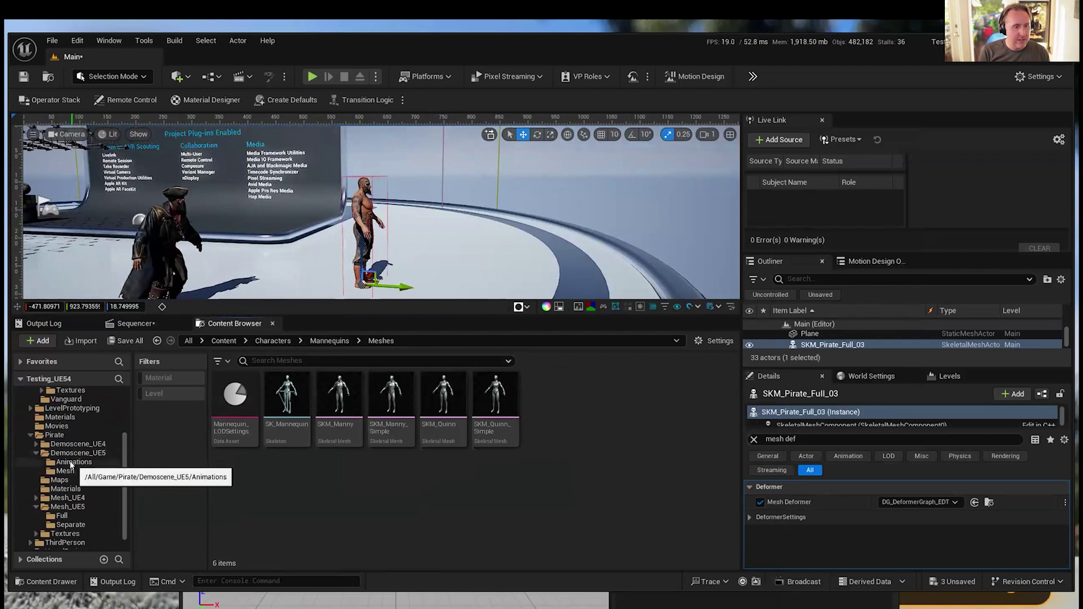
pyautogui.click(74, 462)
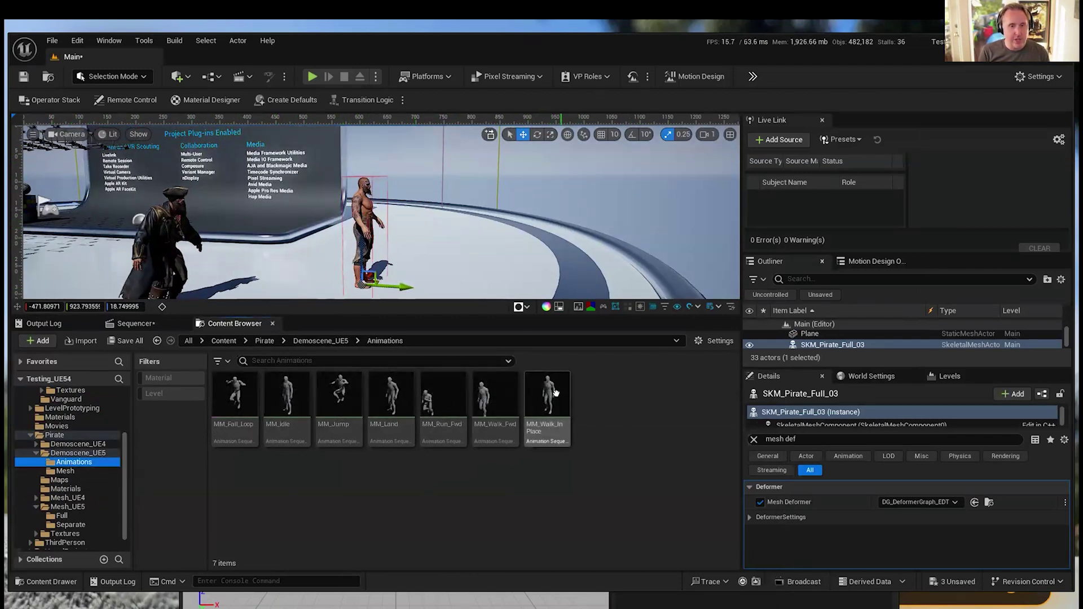
pyautogui.rightClick(546, 393)
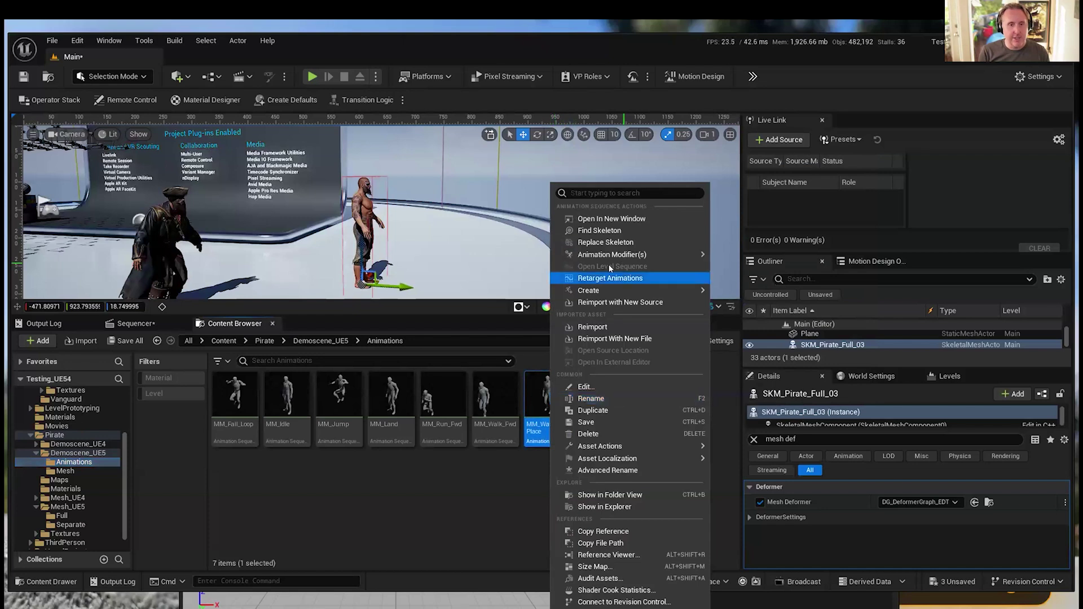
pyautogui.click(616, 279)
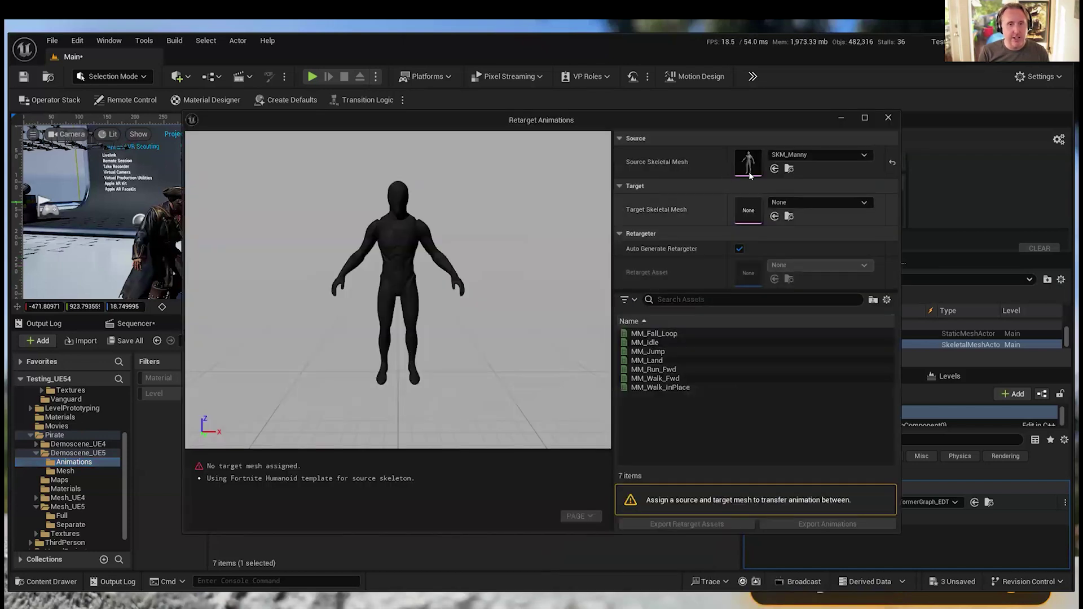
# Set the target skeletal mesh to SK_Pirate_Full_03, filtering the asset list by "03"
pyautogui.moveTo(641, 120); pyautogui.dragTo(725, 168)
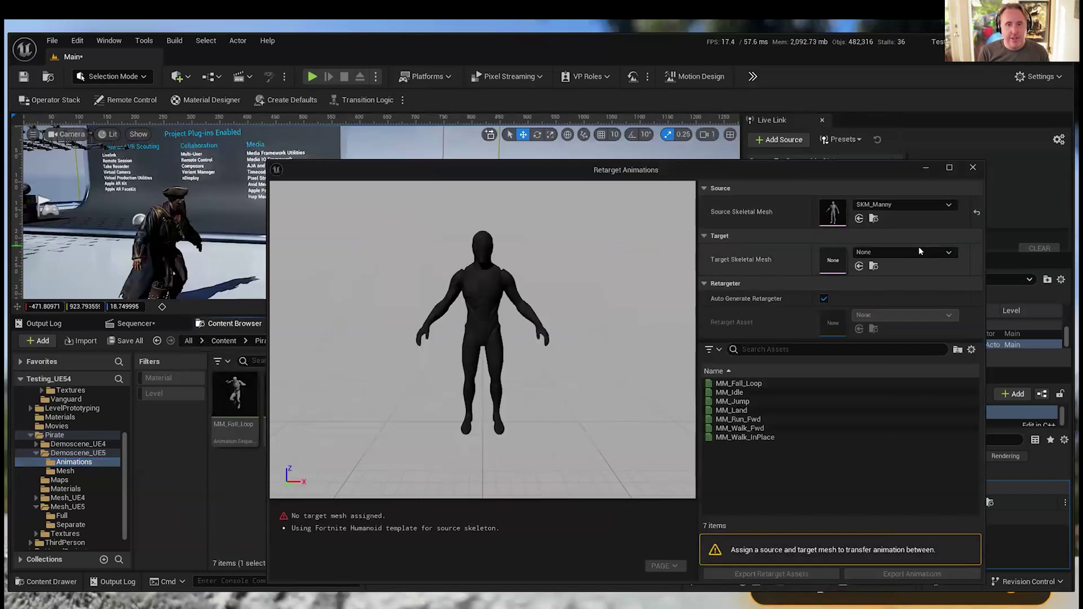
pyautogui.click(889, 253)
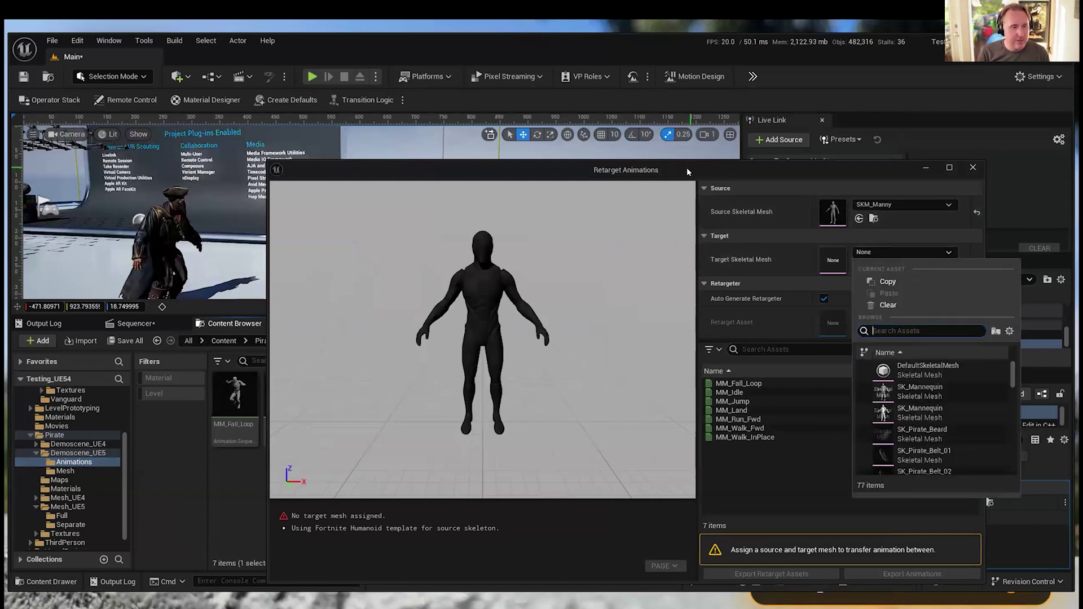
pyautogui.moveTo(685, 168); pyautogui.dragTo(675, 136)
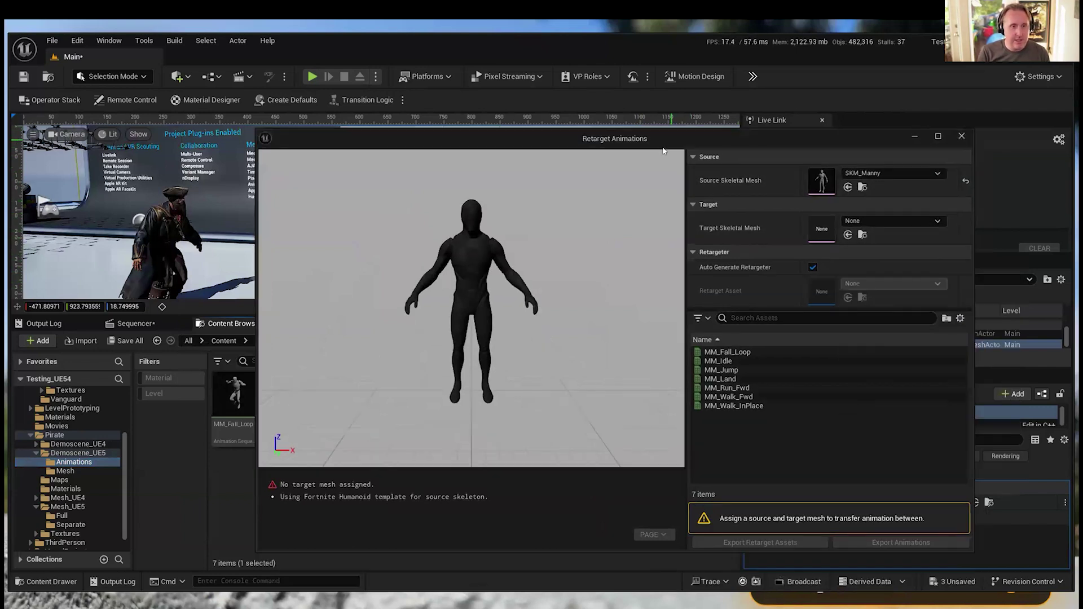
pyautogui.click(879, 221)
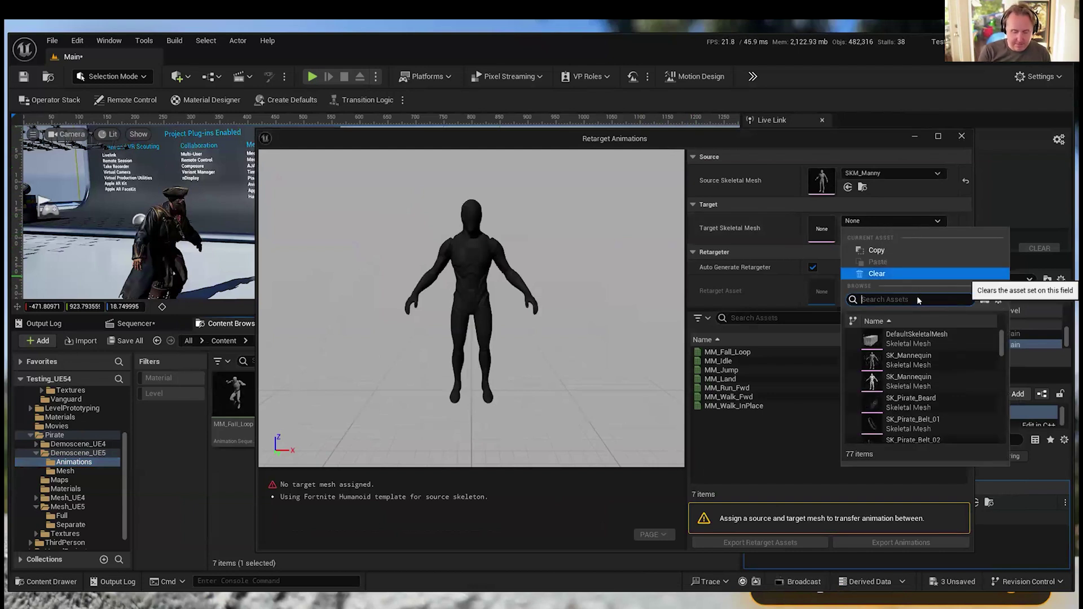
pyautogui.write('pirate')
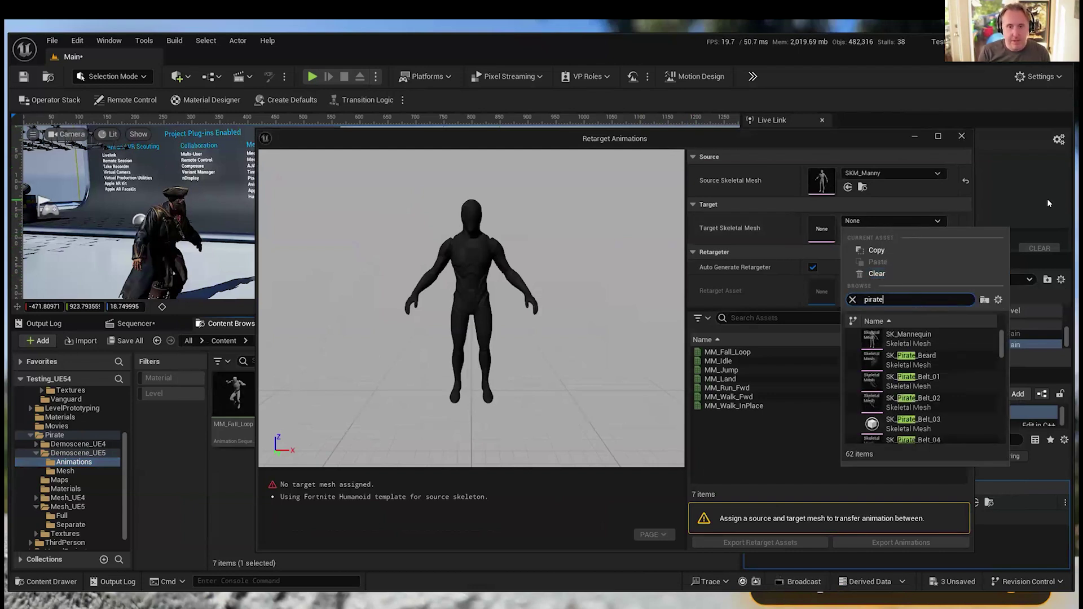
pyautogui.moveTo(1002, 345); pyautogui.dragTo(1002, 382)
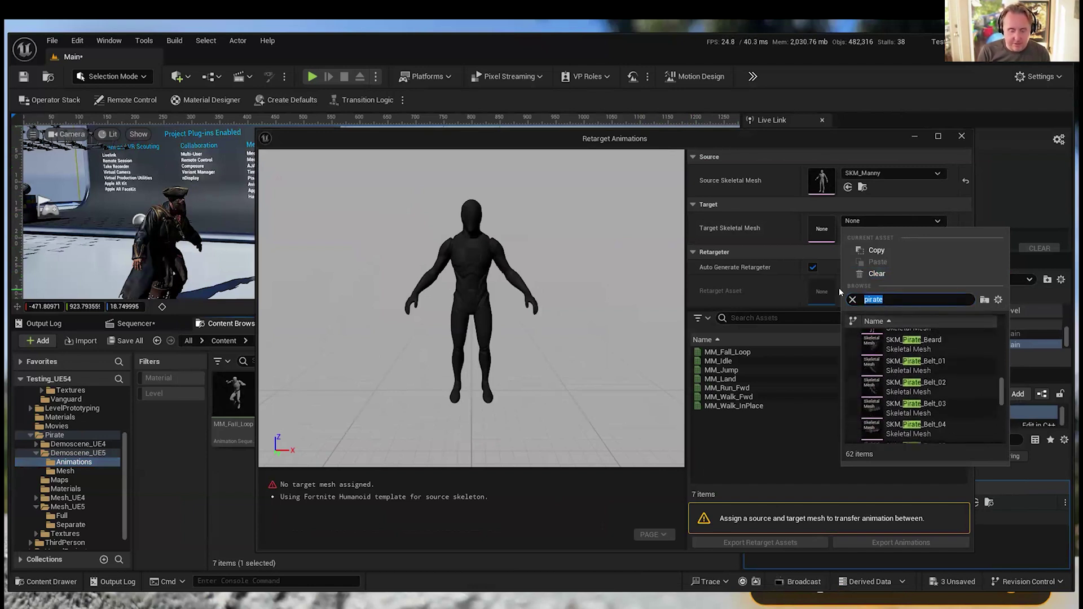
pyautogui.write('03')
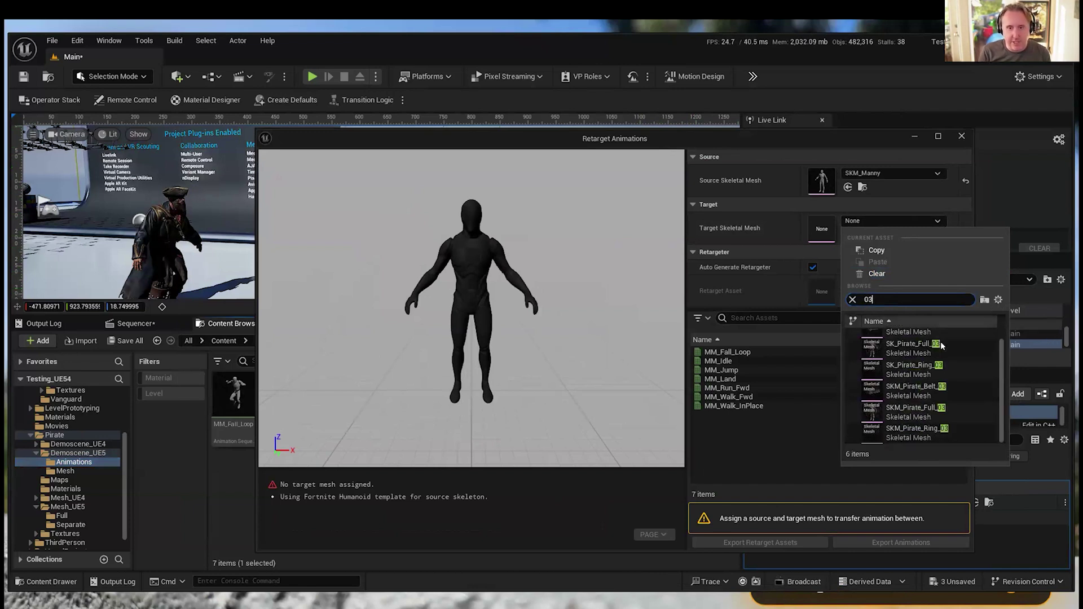
pyautogui.click(912, 344)
# Preview the MM_Walk_InPlace animation on the source mannequin and the target pirate side by side
pyautogui.moveTo(496, 245); pyautogui.dragTo(346, 291)
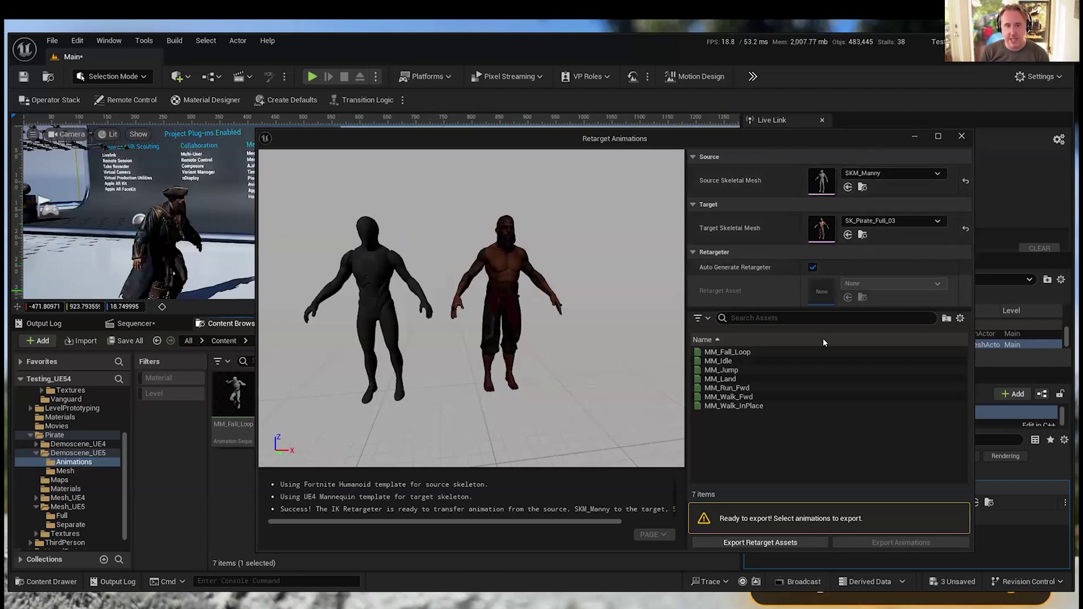
pyautogui.click(738, 407)
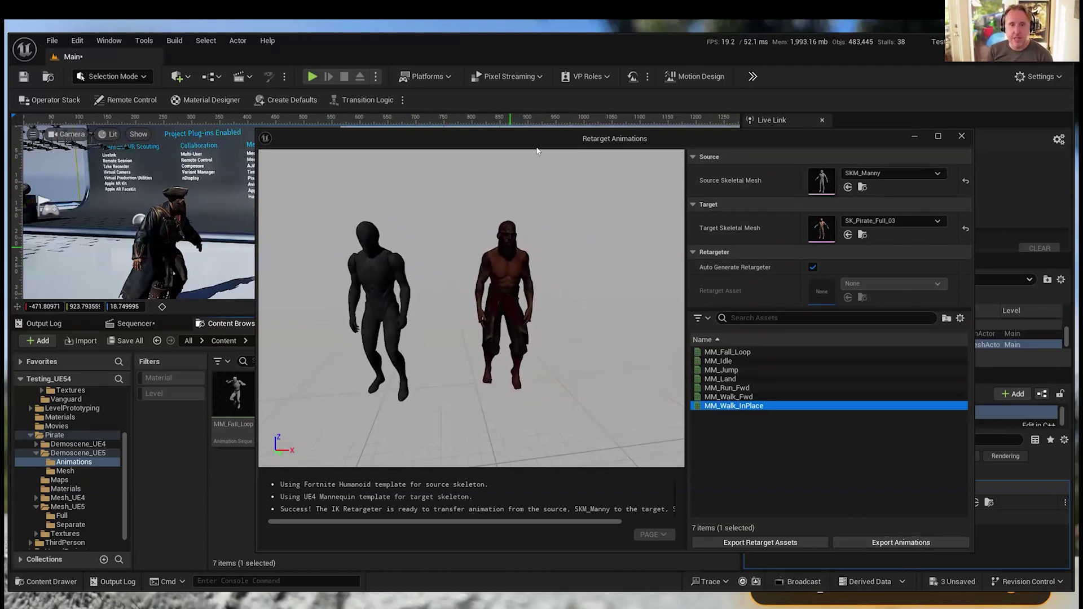
pyautogui.moveTo(438, 138); pyautogui.dragTo(481, 157)
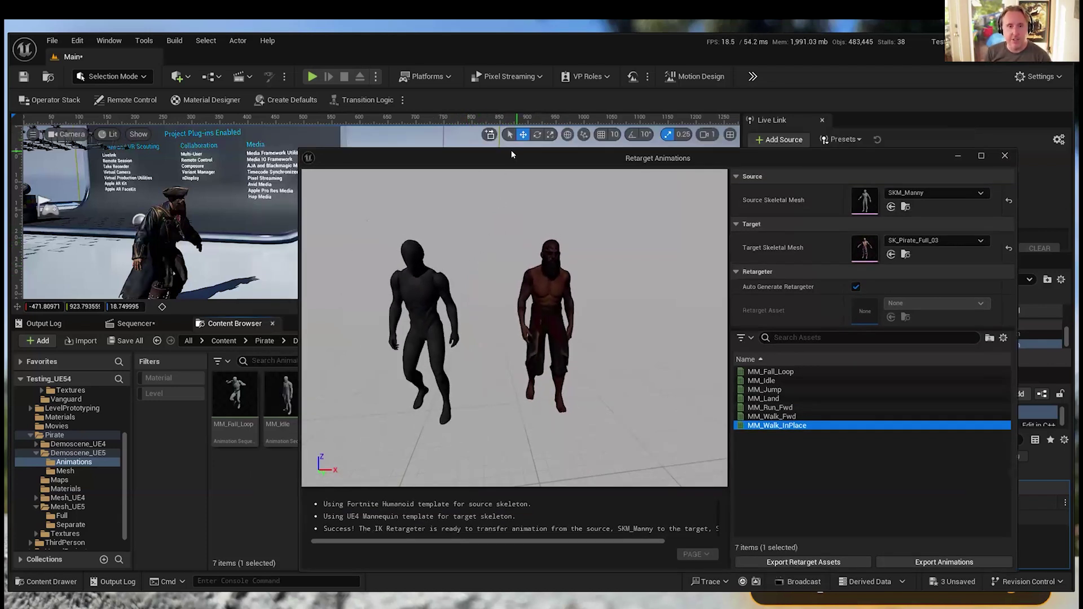
pyautogui.moveTo(505, 156); pyautogui.dragTo(491, 160)
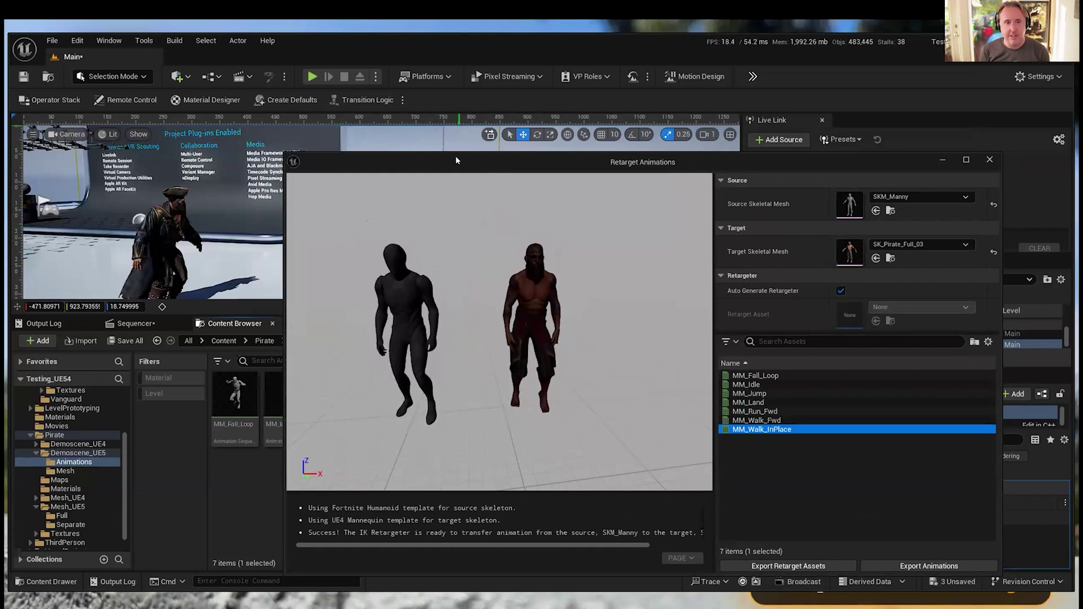
pyautogui.moveTo(434, 162); pyautogui.dragTo(355, 165)
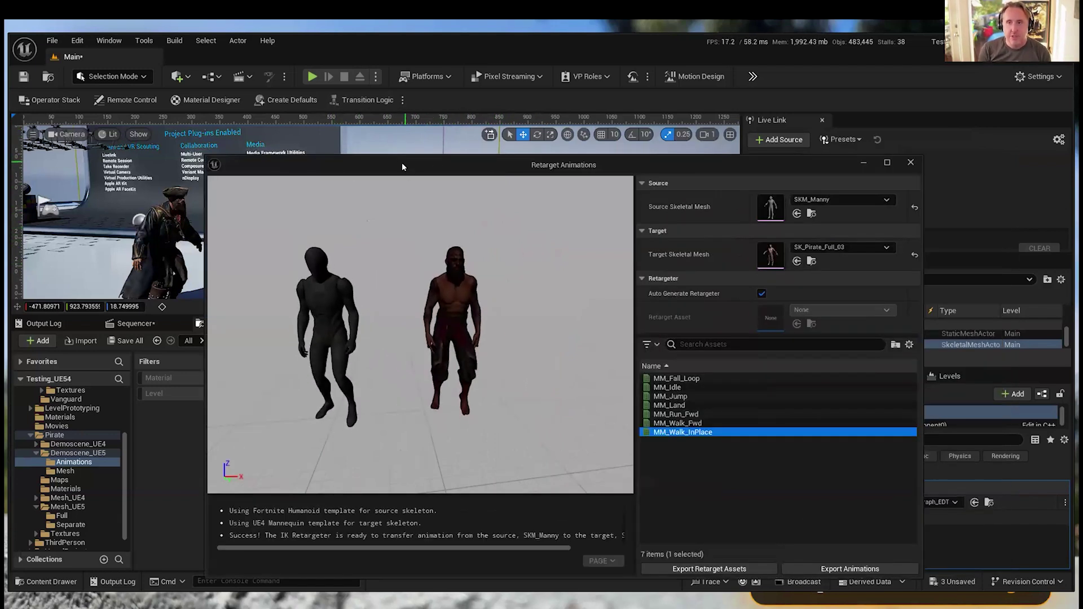
pyautogui.moveTo(402, 165); pyautogui.dragTo(0, 195)
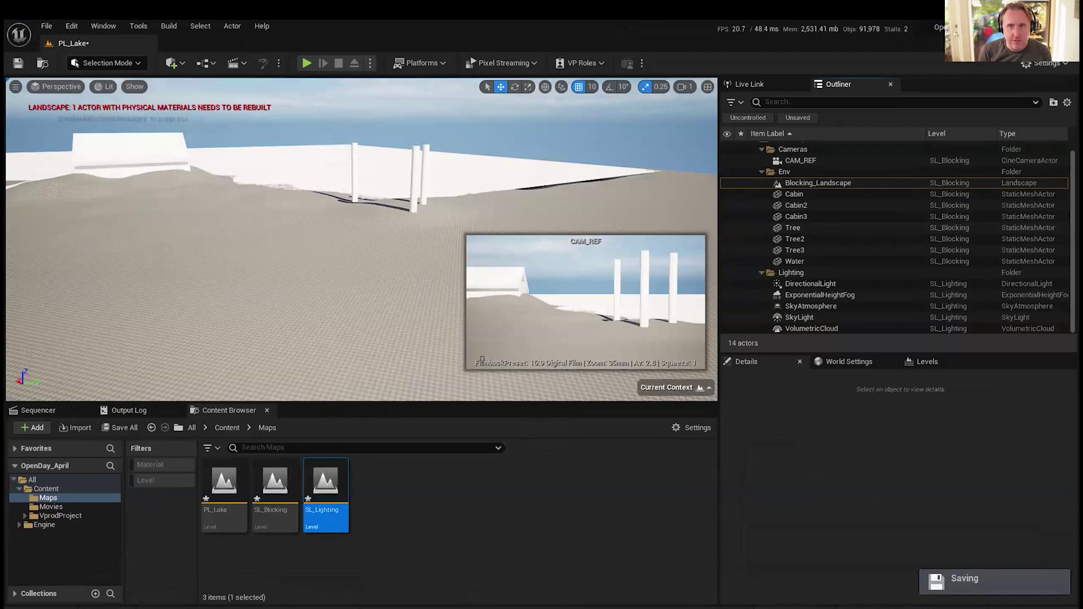
# Switch to the CR_Pirate control rig editor and bring its window fully into view
pyautogui.click(553, 452)
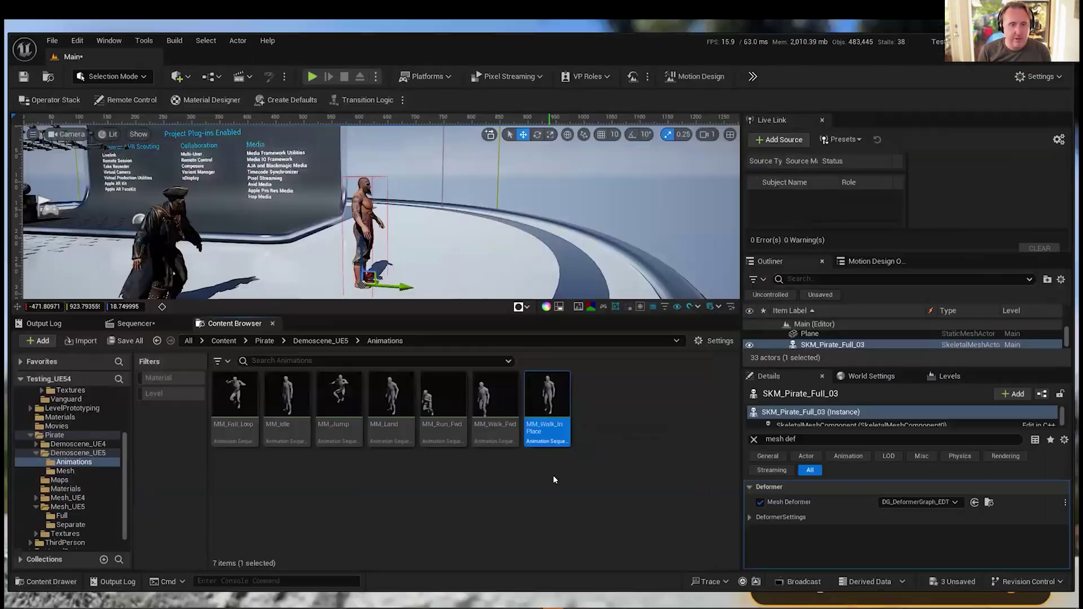
pyautogui.moveTo(510, 605)
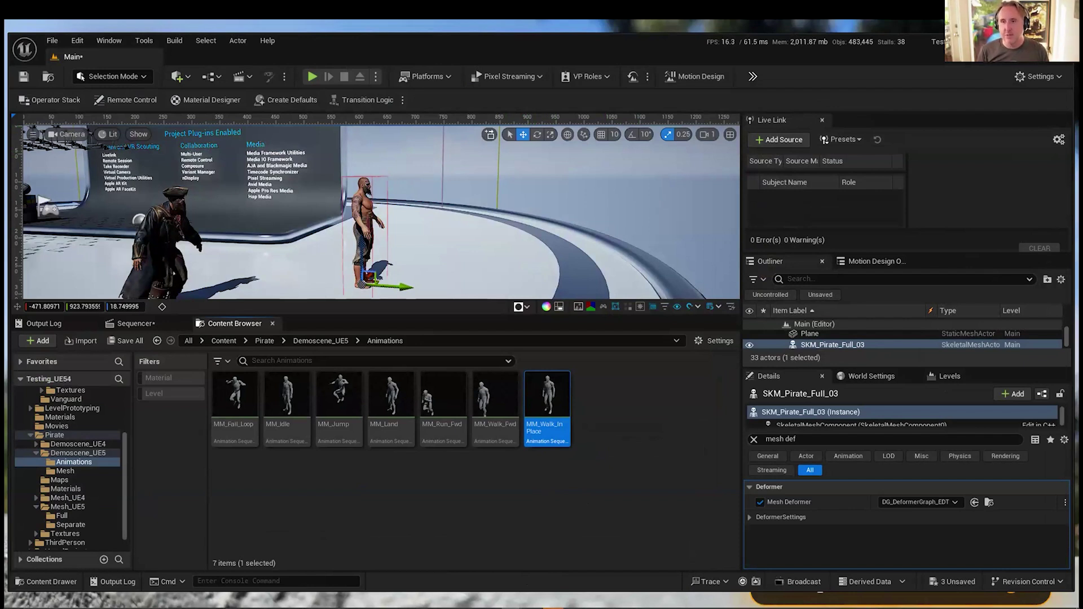
pyautogui.hotkey('alt', 'Tab')
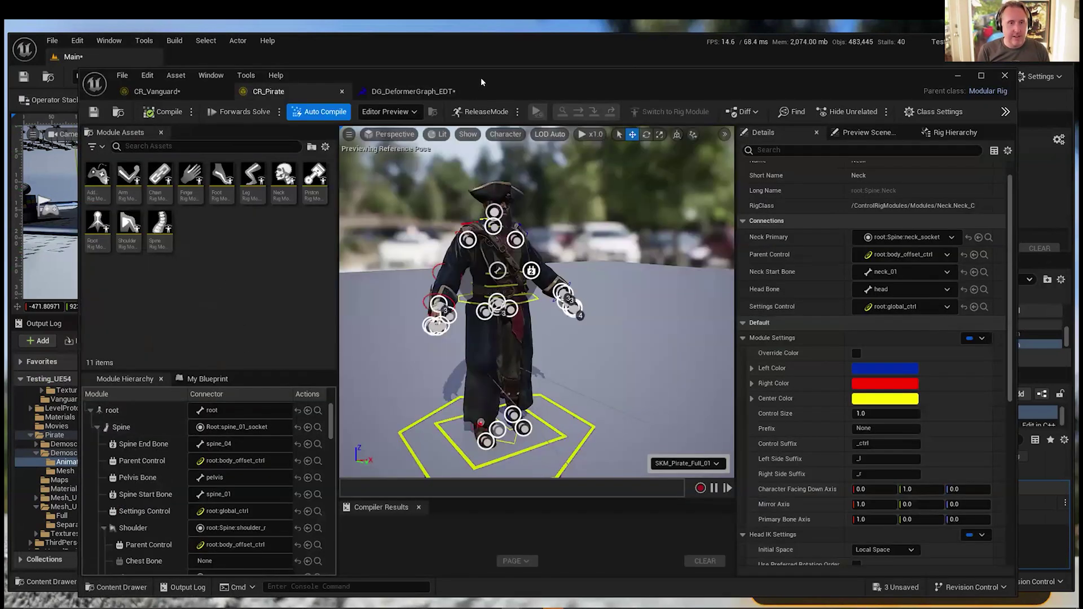
pyautogui.moveTo(506, 75); pyautogui.dragTo(575, 69)
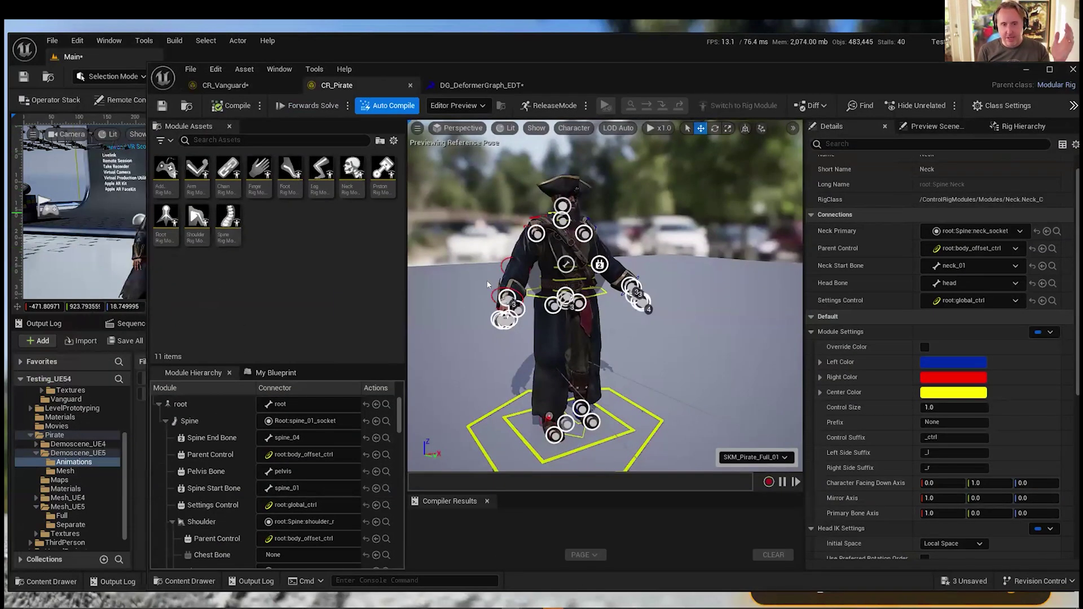
# Delete the Spine module and the Shoulder and Shoulder_1 modules from the module hierarchy
pyautogui.click(189, 422)
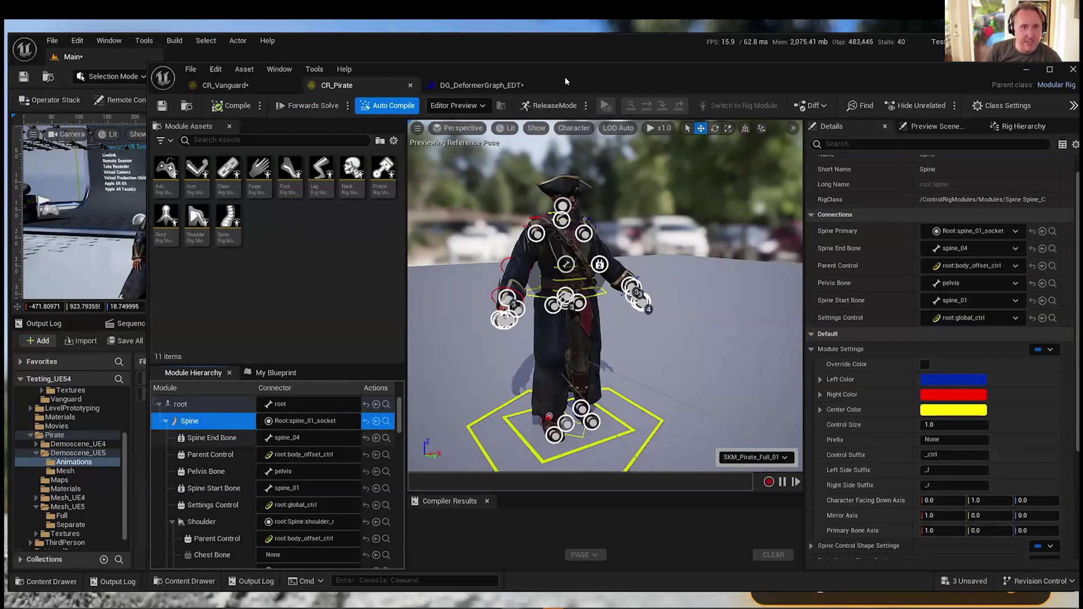
pyautogui.moveTo(592, 64); pyautogui.dragTo(589, 93)
pyautogui.press('Delete')
pyautogui.click(589, 80)
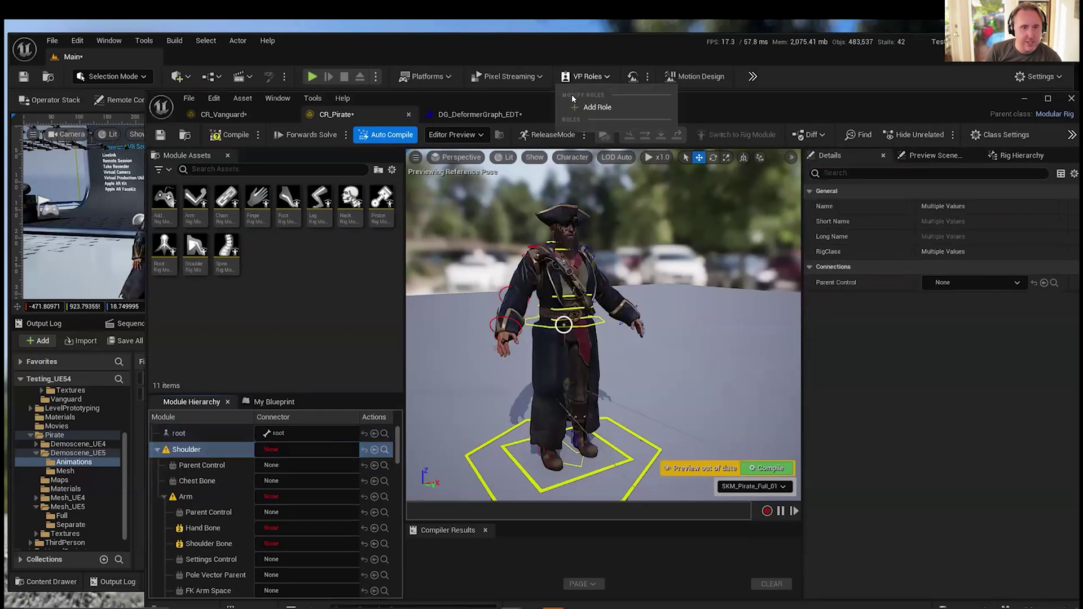
pyautogui.click(193, 449)
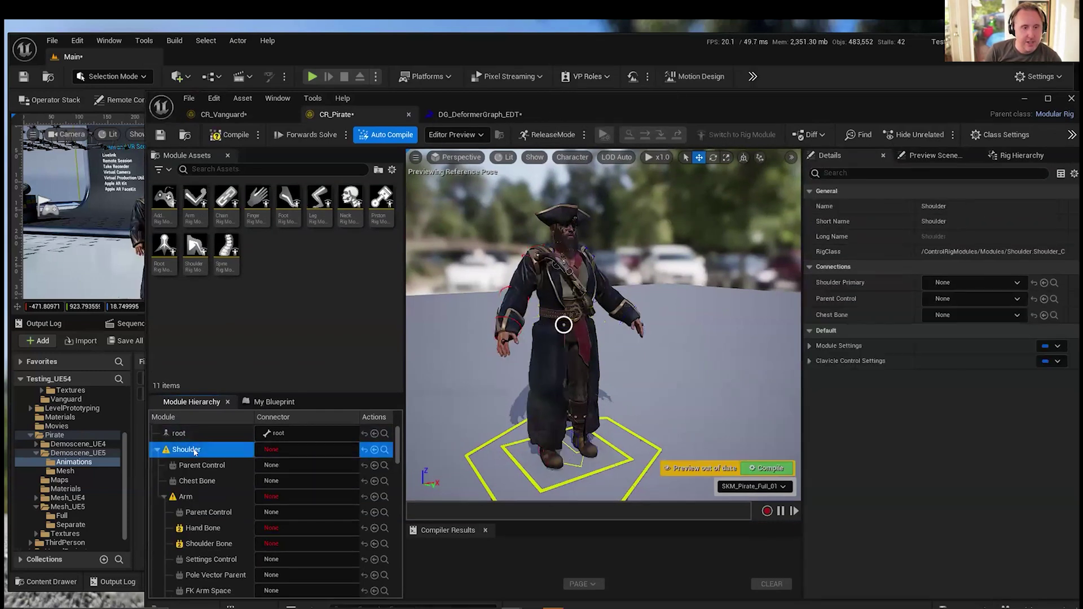
pyautogui.press('Delete')
pyautogui.click(194, 450)
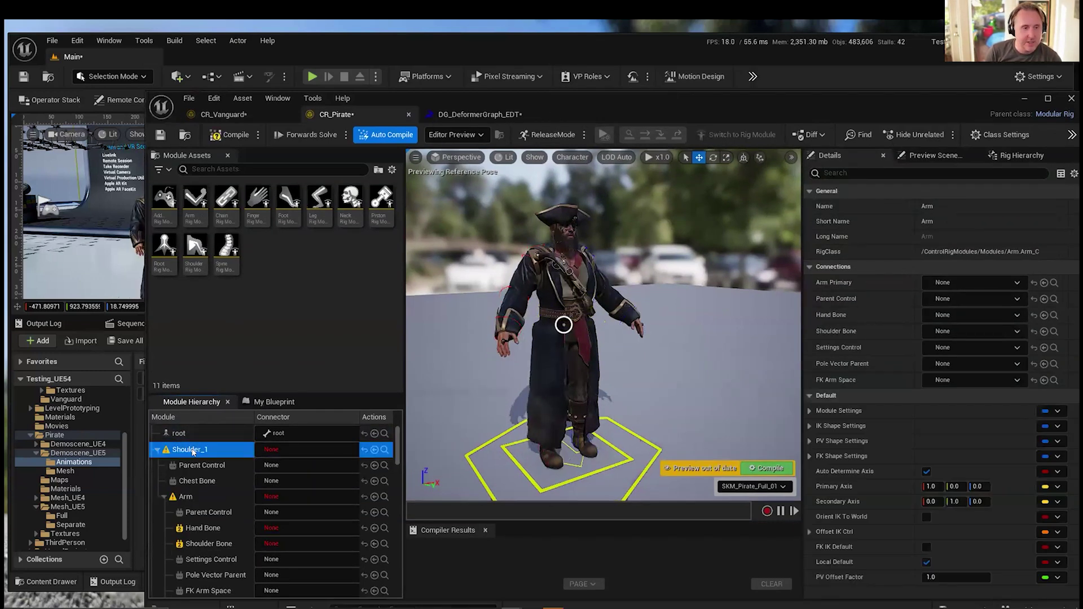
pyautogui.press('Delete')
# Delete the Leg modules from the module hierarchy
pyautogui.moveTo(396, 448); pyautogui.dragTo(402, 597)
pyautogui.click(220, 533)
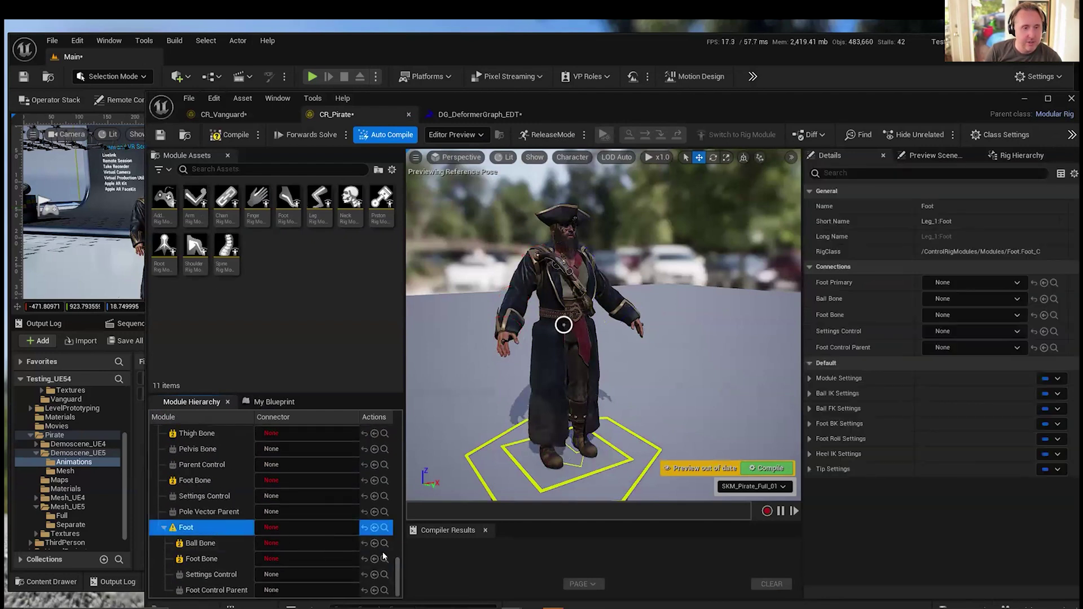
pyautogui.moveTo(395, 551); pyautogui.dragTo(396, 534)
pyautogui.click(192, 451)
pyautogui.press('Delete')
pyautogui.click(189, 452)
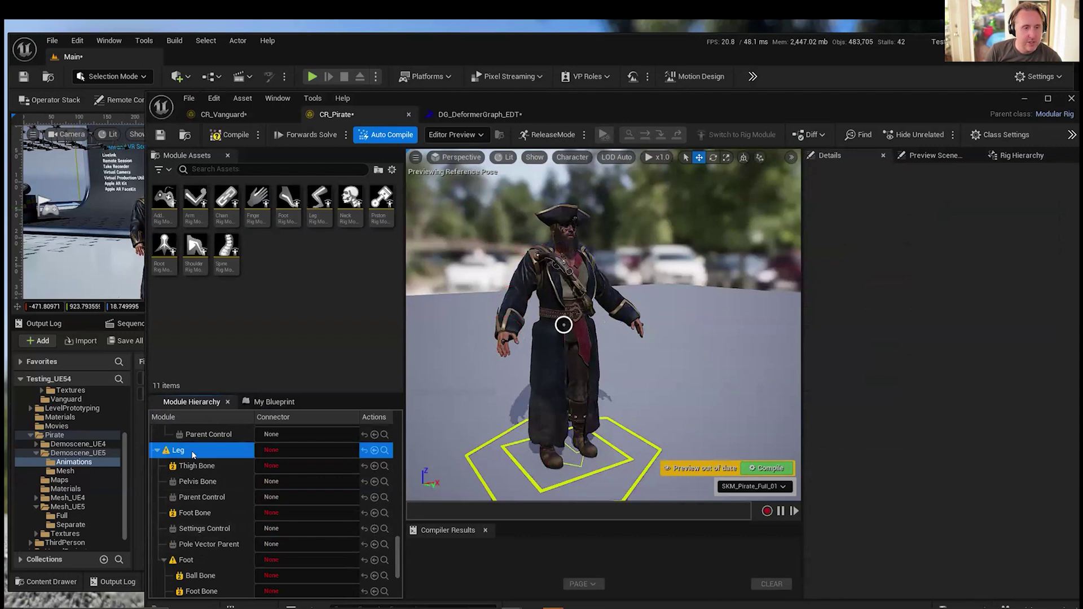
pyautogui.press('Delete')
pyautogui.click(184, 449)
pyautogui.press('Delete')
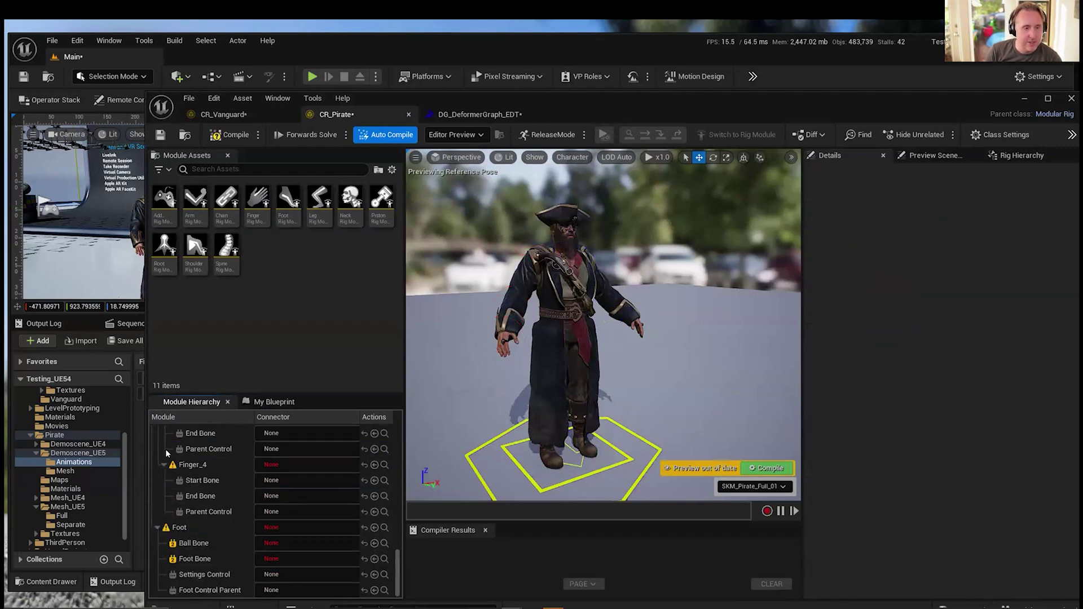
# Delete all remaining modules, including the Finger and Foot ones, leaving only root in the module hierarchy
pyautogui.click(195, 465)
pyautogui.press('Delete')
pyautogui.click(186, 527)
pyautogui.click(195, 543)
pyautogui.click(201, 480)
pyautogui.click(202, 433)
pyautogui.click(193, 484)
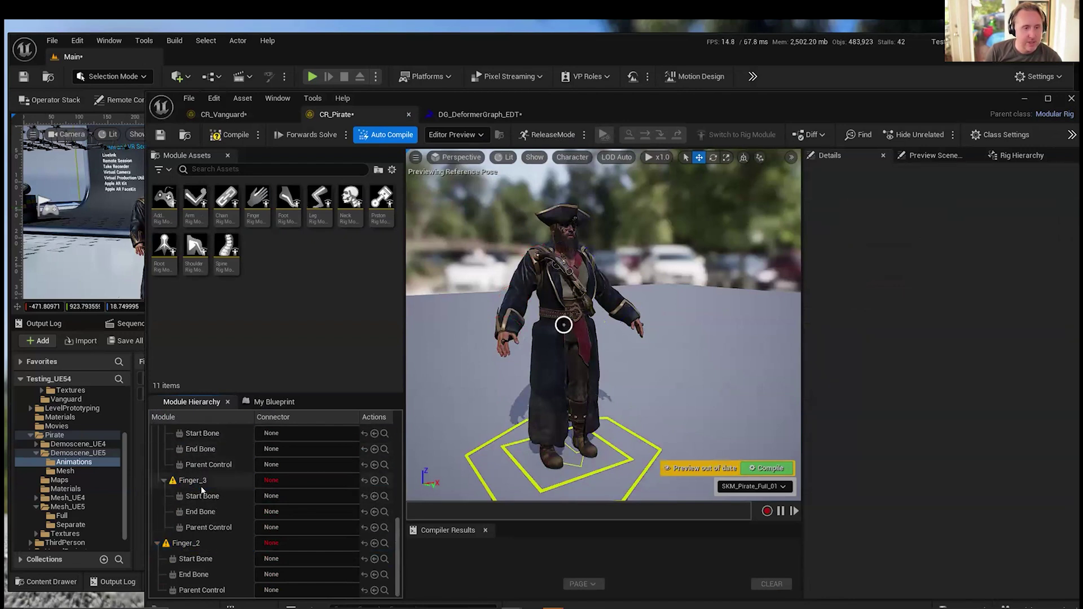
pyautogui.click(201, 480)
pyautogui.press('Delete')
pyautogui.click(201, 480)
pyautogui.press('Delete')
pyautogui.click(201, 479)
pyautogui.press('Delete')
pyautogui.click(200, 481)
pyautogui.press('Delete')
pyautogui.click(193, 432)
pyautogui.press('Delete')
pyautogui.click(195, 451)
pyautogui.press('Delete')
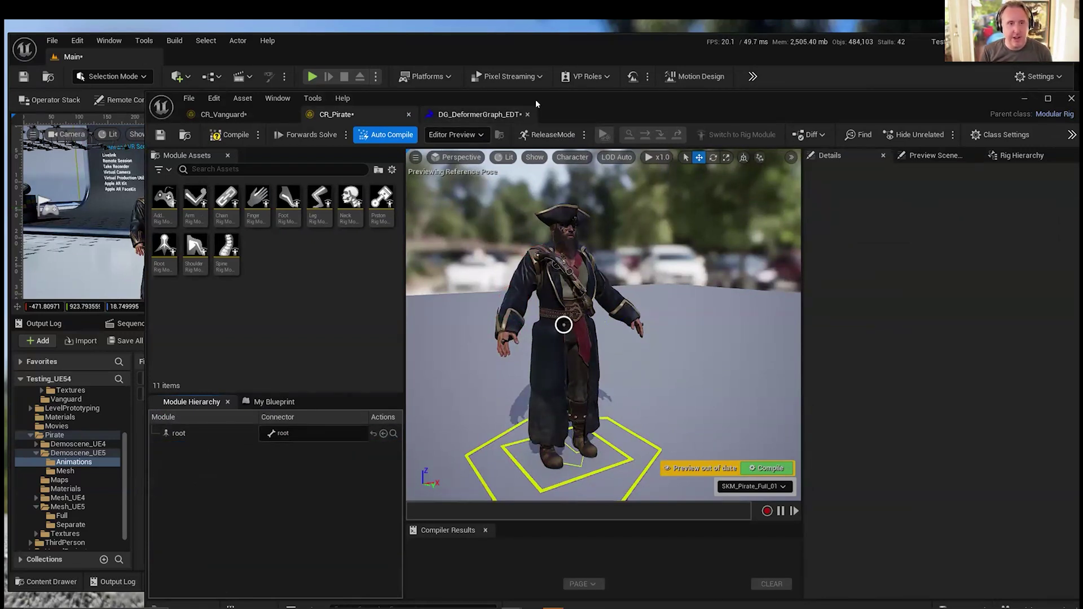
# Attach the Spine module to spine_01_socket and the Neck module to neck_socket on the pirate
pyautogui.moveTo(554, 99); pyautogui.dragTo(518, 99)
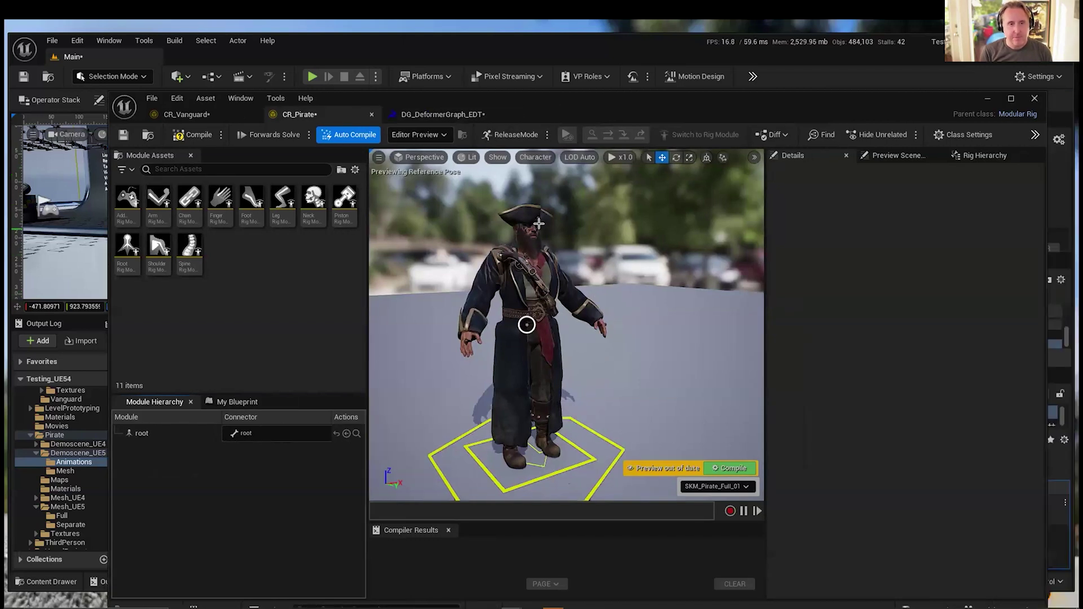
pyautogui.moveTo(665, 305); pyautogui.dragTo(639, 308, button='right')
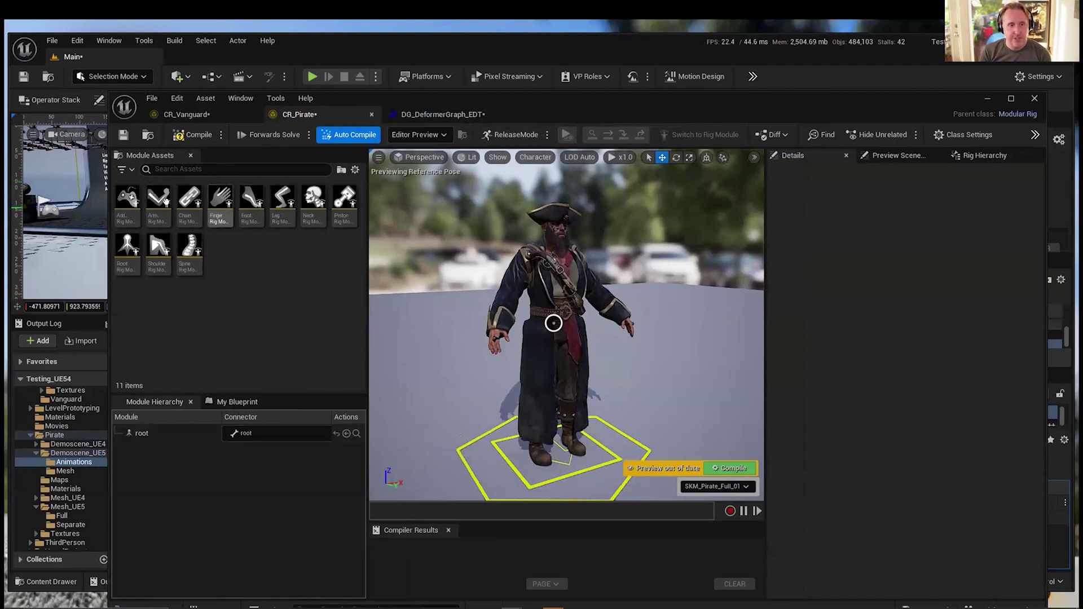
pyautogui.moveTo(186, 248); pyautogui.dragTo(232, 259)
pyautogui.click(186, 299)
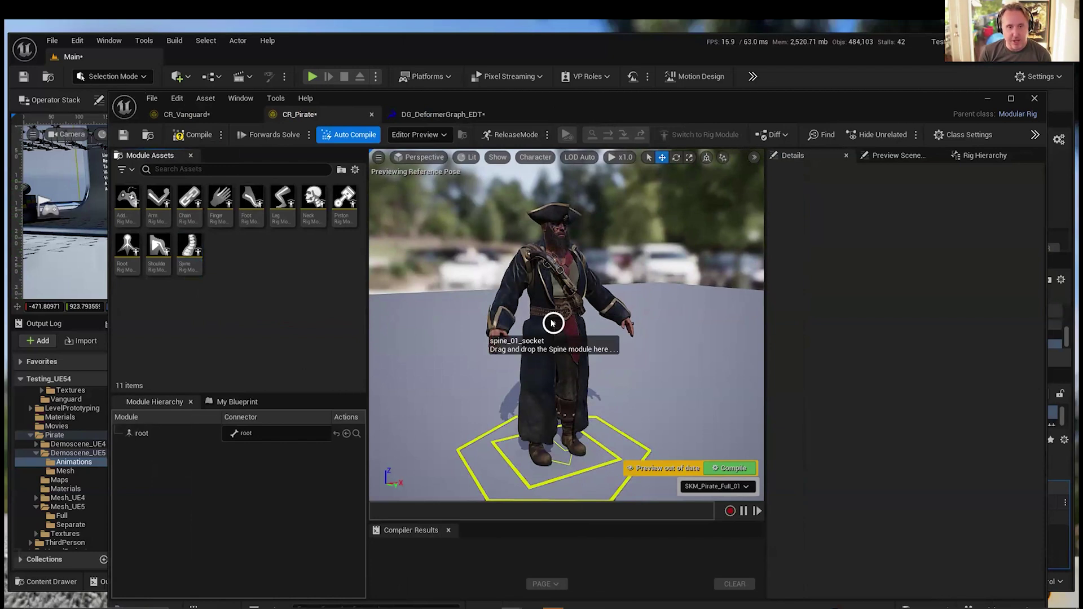
pyautogui.moveTo(190, 248); pyautogui.dragTo(549, 318)
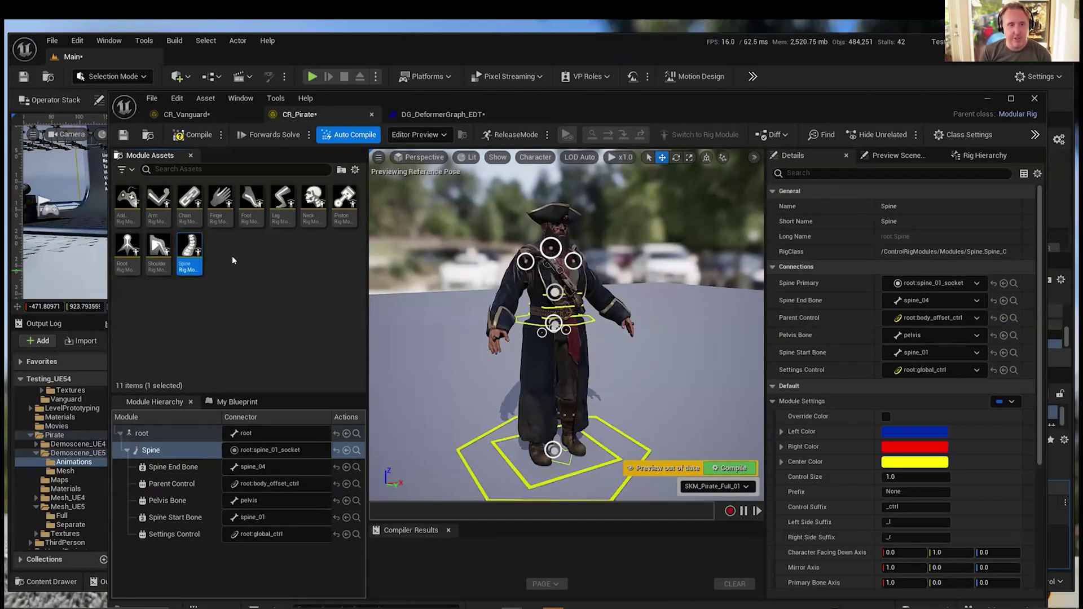
pyautogui.moveTo(315, 200); pyautogui.dragTo(550, 243)
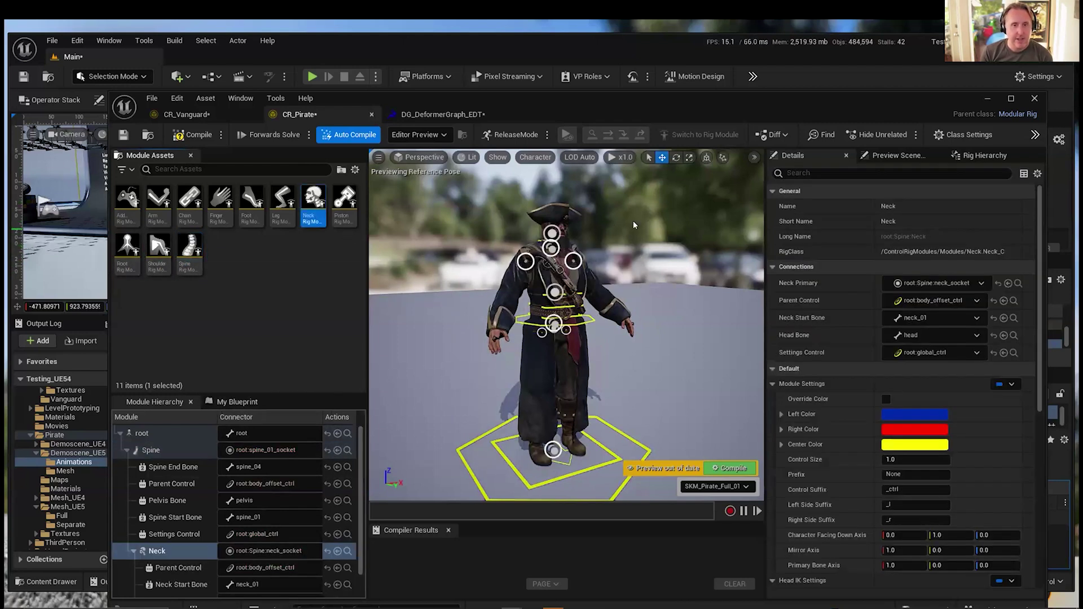
# Attach Shoulder modules to the right and left shoulder sockets and Arm modules to hand_r_socket and hand_l_socket
pyautogui.moveTo(478, 256); pyautogui.dragTo(440, 243, button='right')
pyautogui.moveTo(549, 296); pyautogui.dragTo(529, 285, button='right')
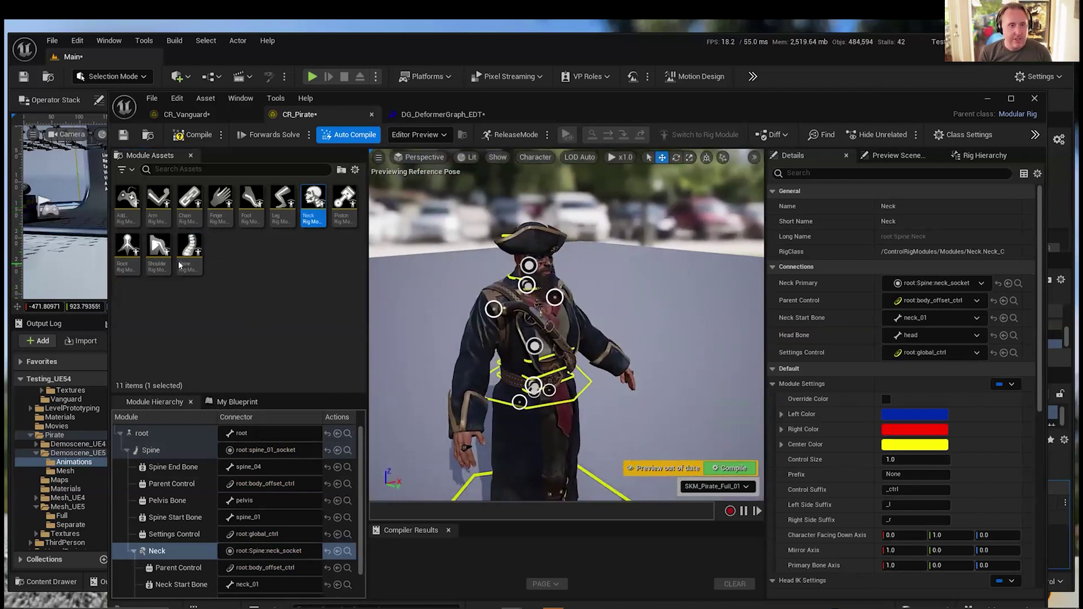
pyautogui.moveTo(158, 255); pyautogui.dragTo(491, 309)
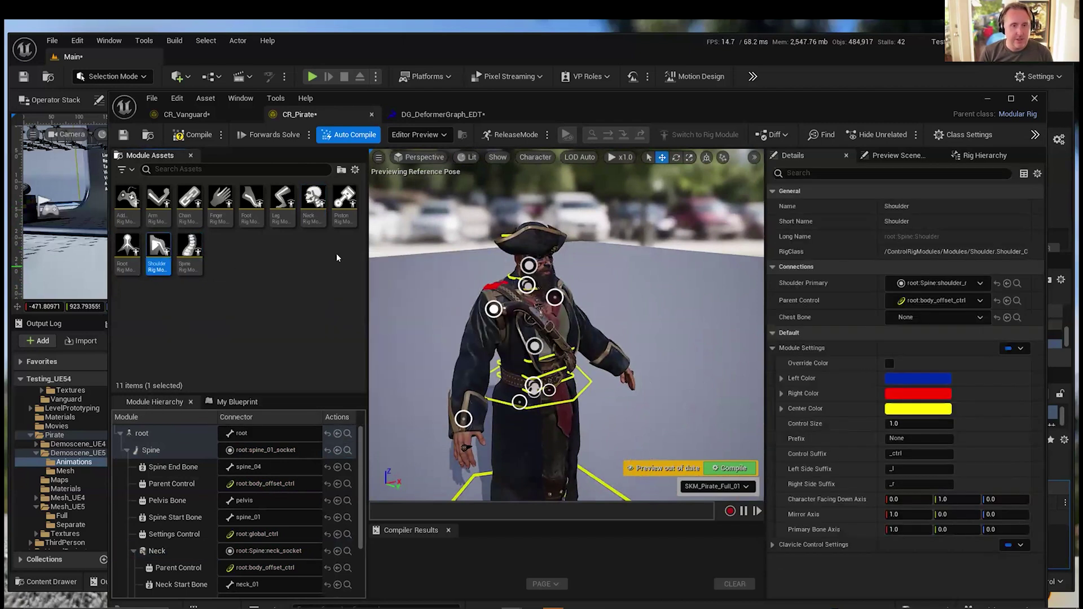
pyautogui.moveTo(145, 244); pyautogui.dragTo(552, 299)
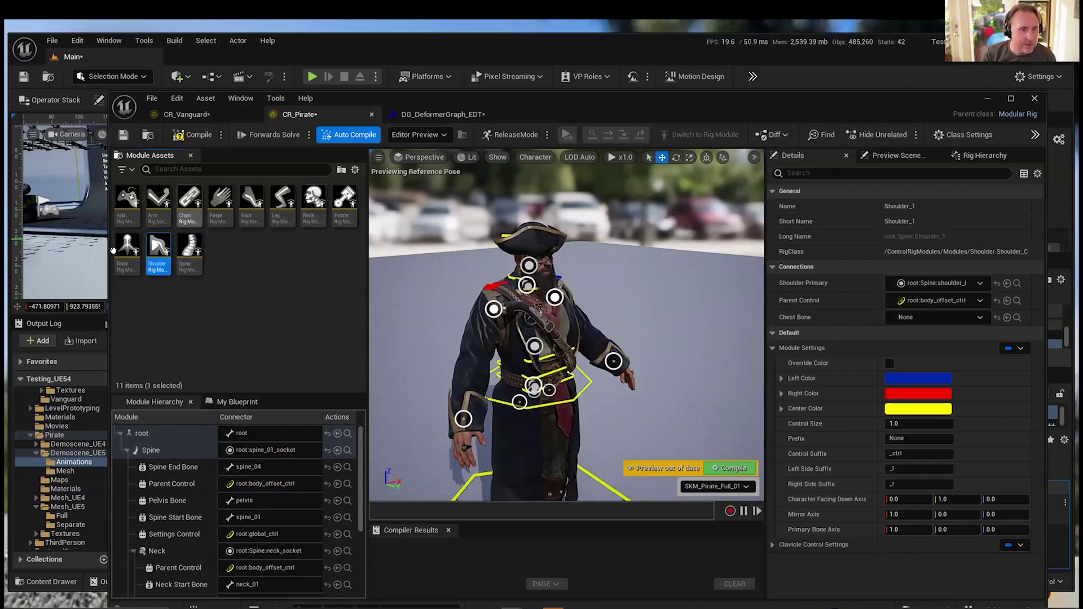
pyautogui.moveTo(159, 202); pyautogui.dragTo(458, 415)
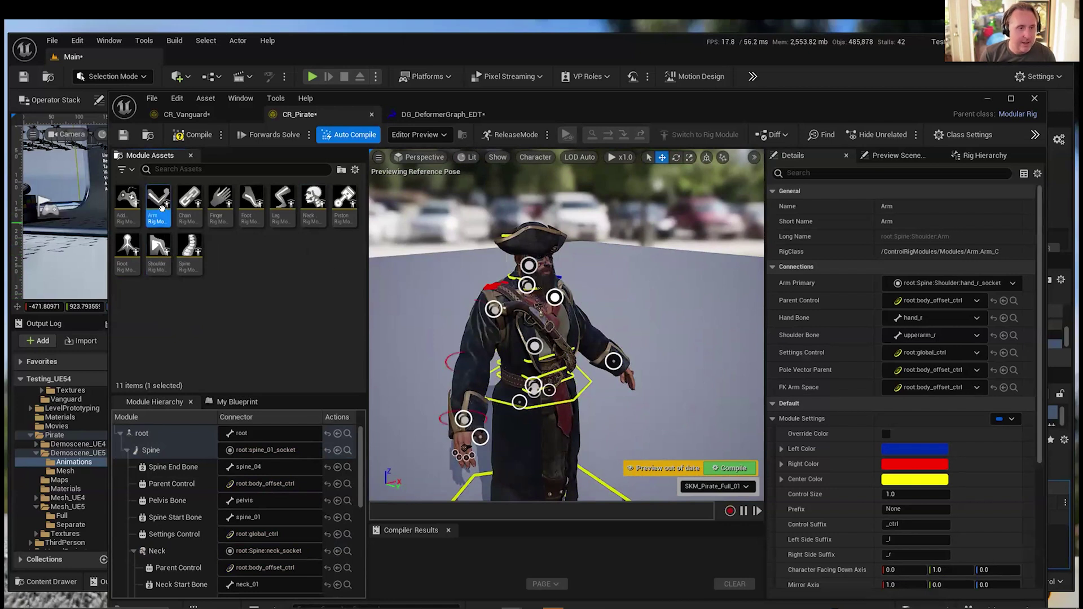
pyautogui.moveTo(158, 199); pyautogui.dragTo(613, 361)
# Attach Leg modules to thigh_r_socket and thigh_l_socket
pyautogui.moveTo(613, 362); pyautogui.dragTo(609, 406, button='right')
pyautogui.scroll(8, 542, 373)
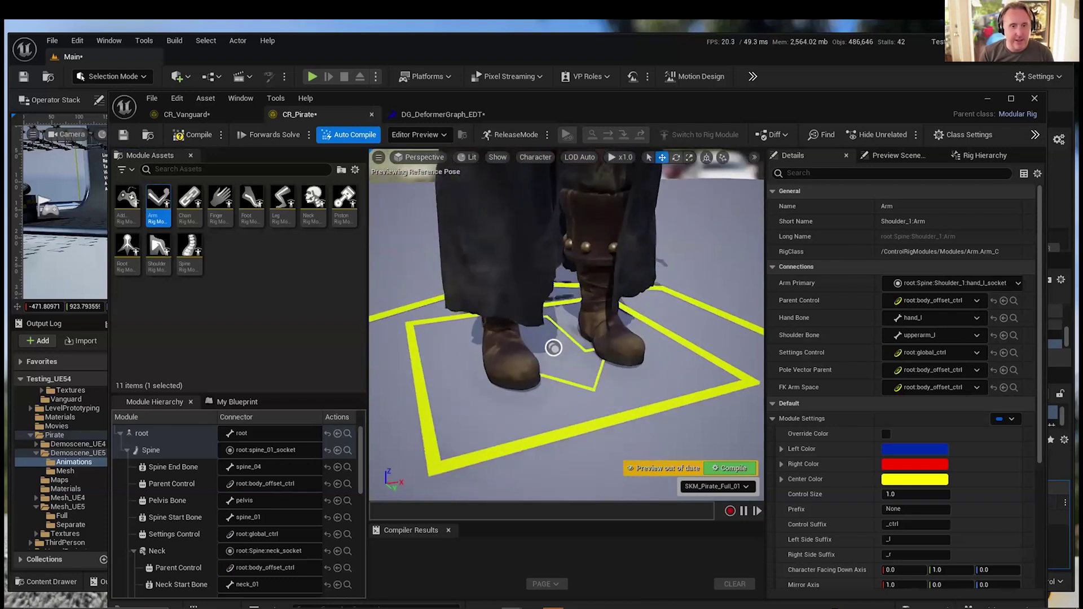
pyautogui.moveTo(596, 330); pyautogui.dragTo(575, 282, button='right')
pyautogui.scroll(-5, 528, 334)
pyautogui.scroll(4, 528, 333)
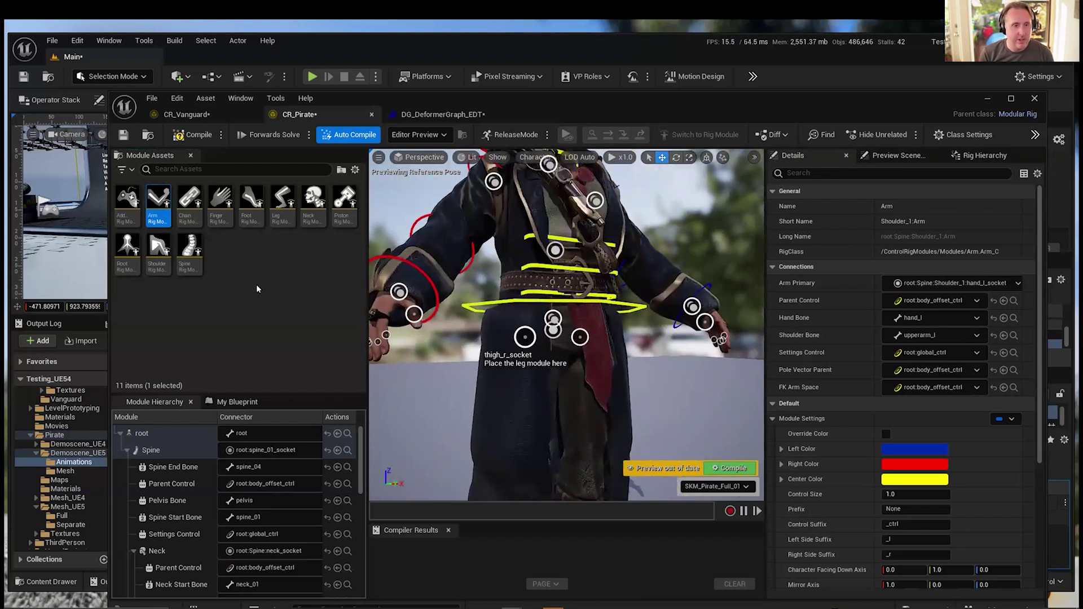
pyautogui.click(276, 198)
pyautogui.moveTo(276, 197); pyautogui.dragTo(524, 336)
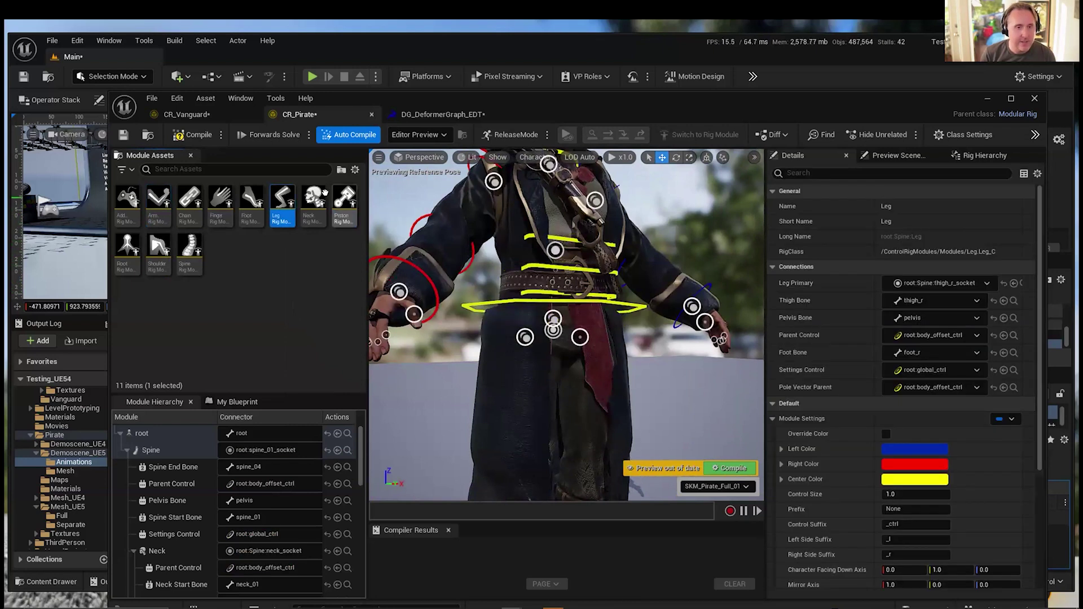
pyautogui.moveTo(282, 200); pyautogui.dragTo(579, 337)
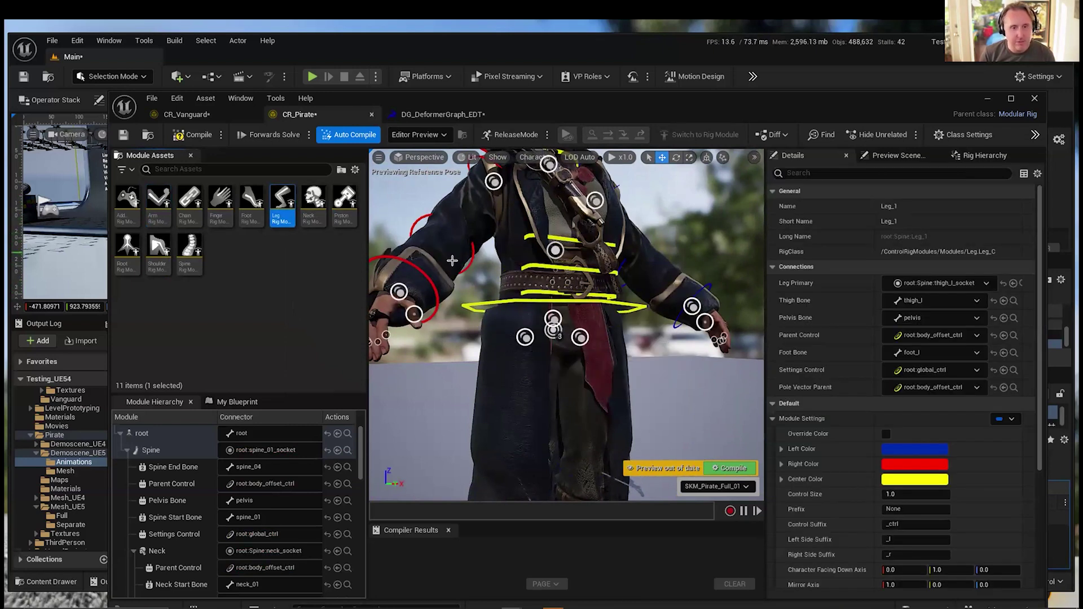
# Attach Foot modules to foot_r_socket and foot_l_socket
pyautogui.moveTo(586, 286); pyautogui.dragTo(563, 344, button='right')
pyautogui.scroll(-4, 563, 344)
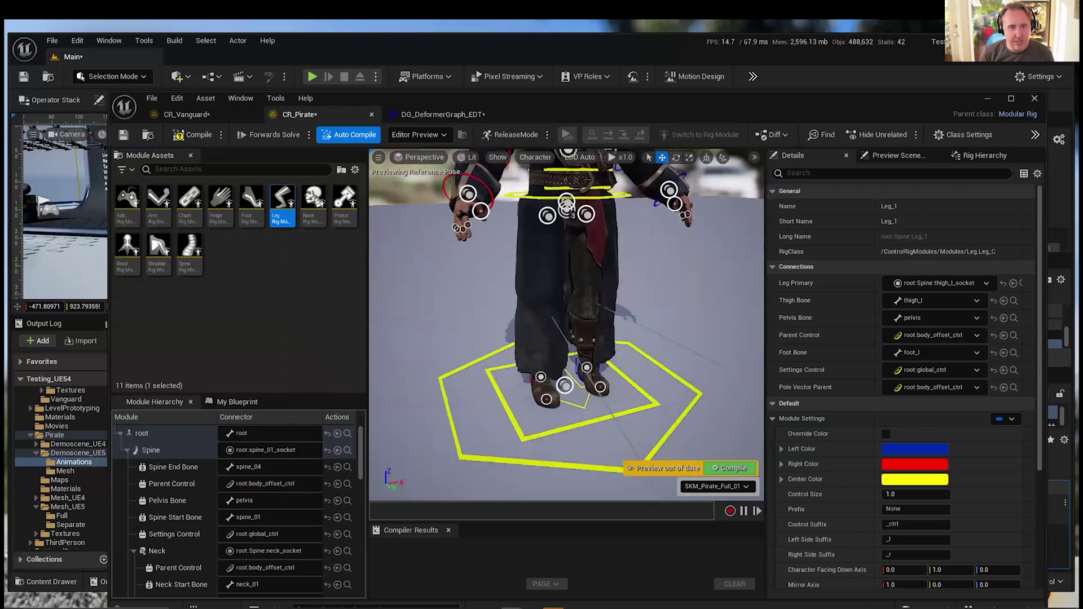
pyautogui.scroll(4, 562, 343)
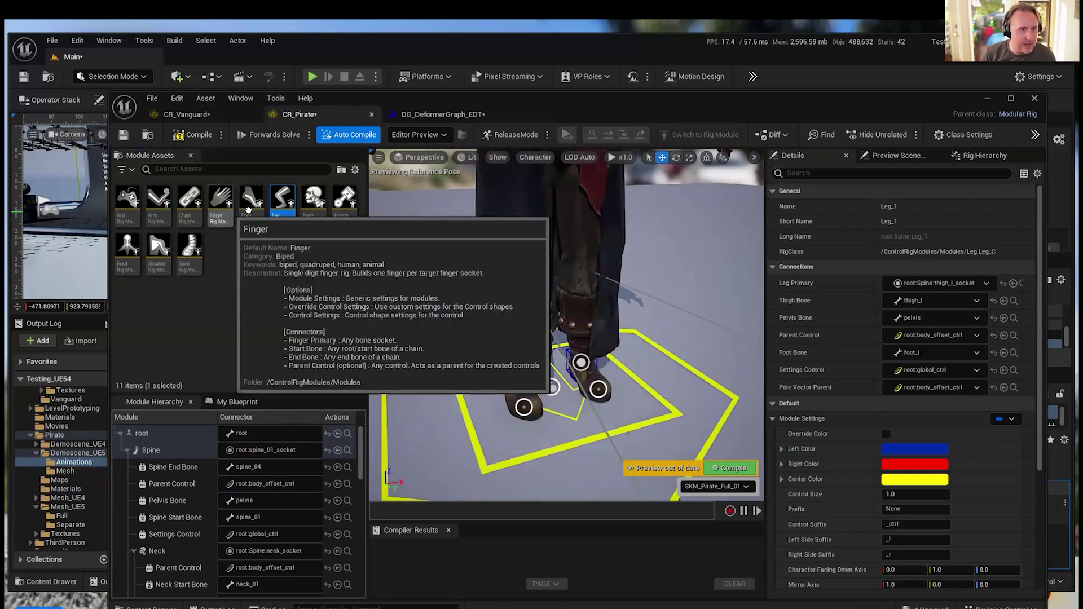
pyautogui.moveTo(251, 204); pyautogui.dragTo(522, 404)
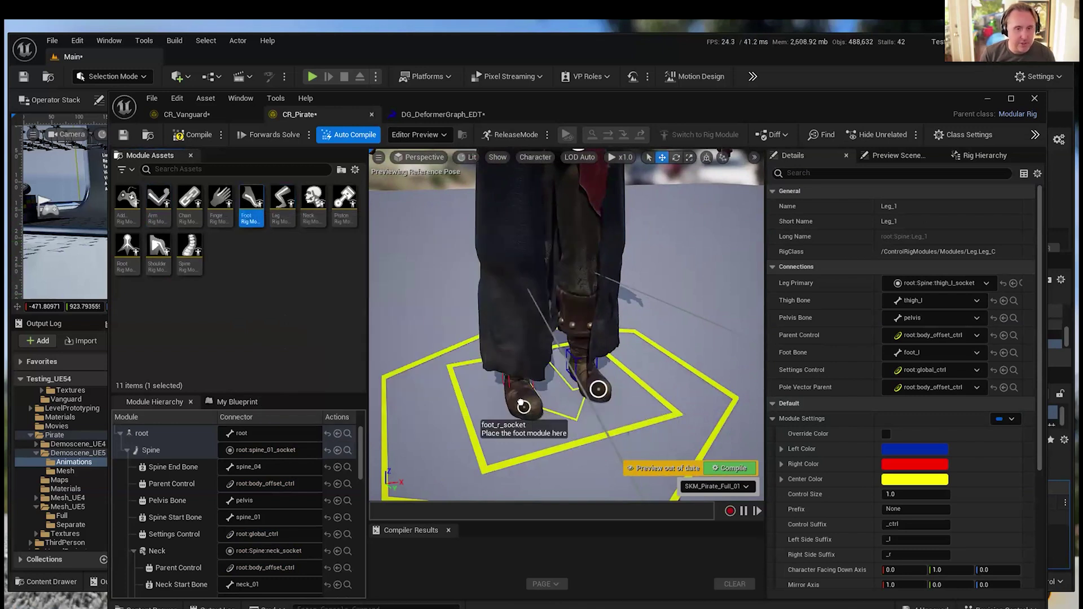
pyautogui.moveTo(251, 205); pyautogui.dragTo(596, 387)
# Test the rebuilt rig by lowering body_ctrl about 6.7 units and rotating it about 12.2°, and compile CR_Pirate
pyautogui.scroll(-5, 577, 322)
pyautogui.keyDown('alt'); pyautogui.moveTo(576, 323); pyautogui.dragTo(569, 274); pyautogui.keyUp('alt')
pyautogui.click(533, 265)
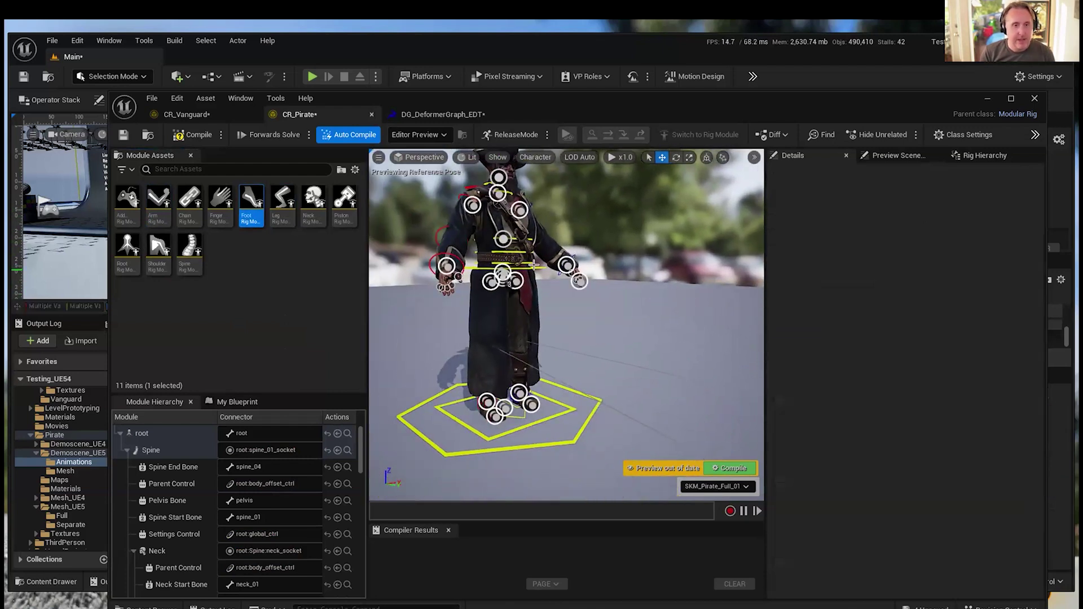
pyautogui.click(524, 260)
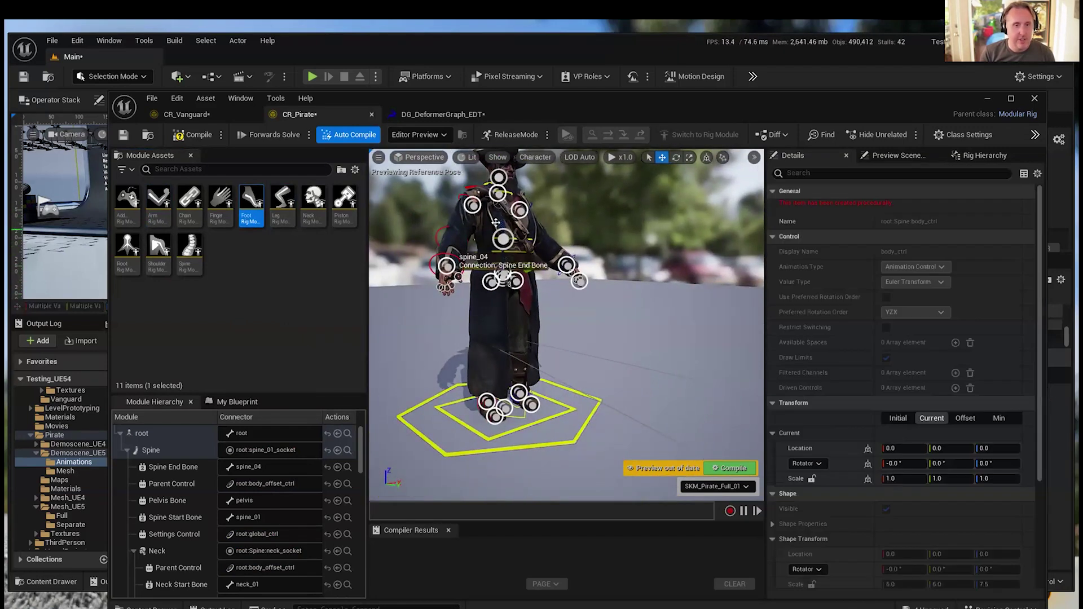
pyautogui.moveTo(495, 223); pyautogui.dragTo(530, 237)
pyautogui.press('e')
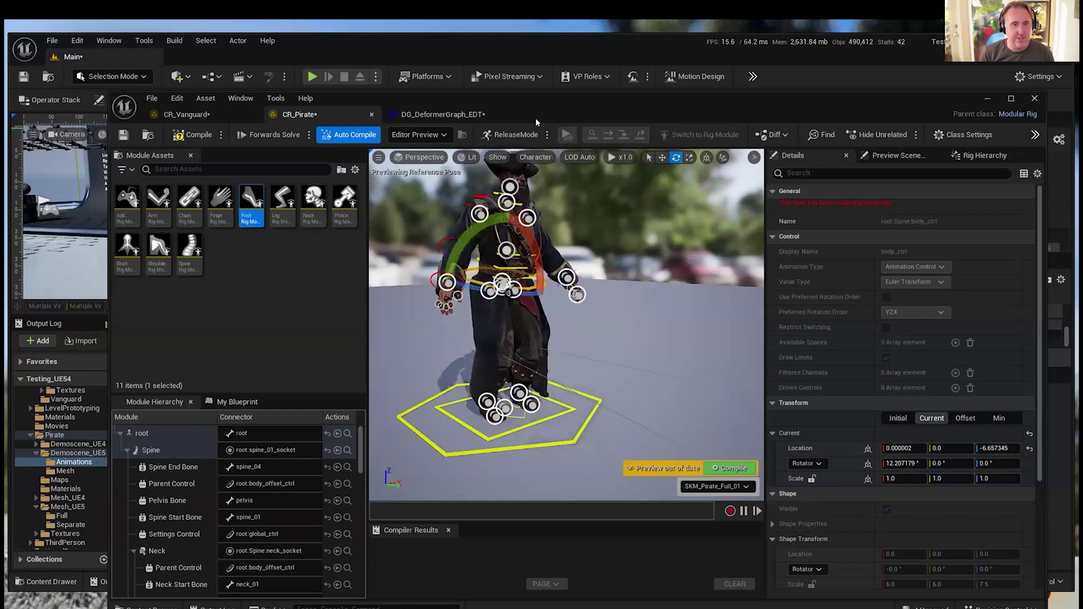
pyautogui.moveTo(505, 104); pyautogui.dragTo(483, 63)
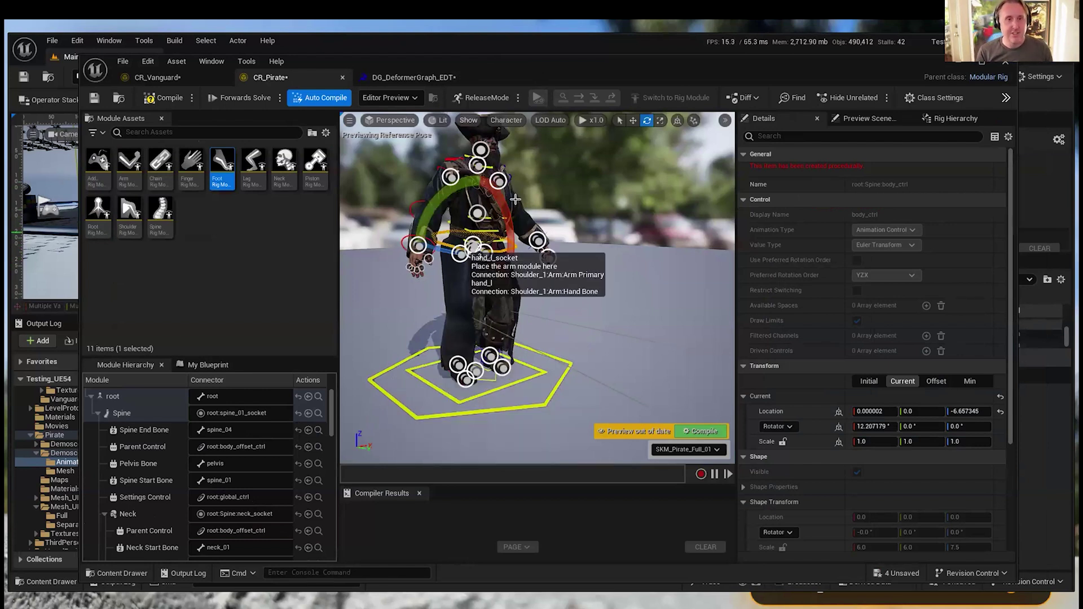
pyautogui.moveTo(502, 208); pyautogui.dragTo(509, 226)
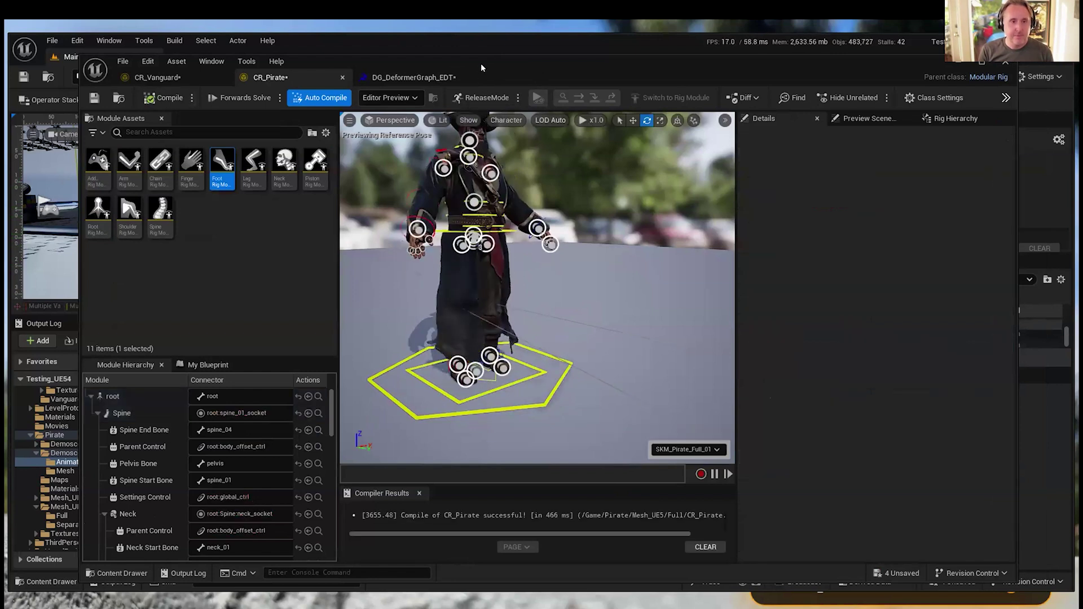
# Uncover the main level editor and select the pirate's global_ctrl track in the Sequencer
pyautogui.moveTo(395, 61); pyautogui.dragTo(767, 172)
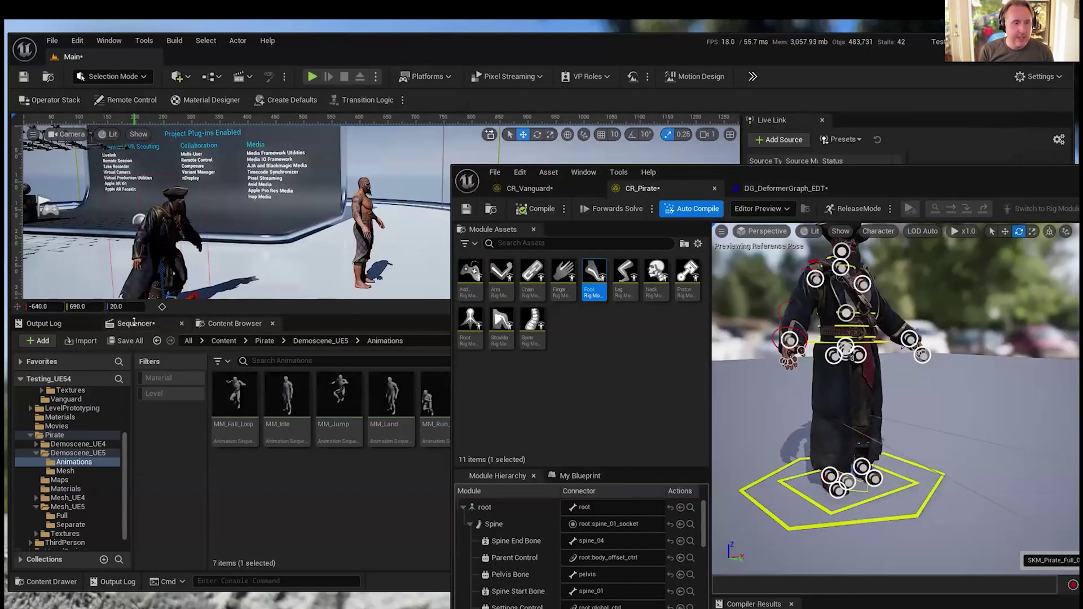
pyautogui.click(136, 323)
pyautogui.click(218, 488)
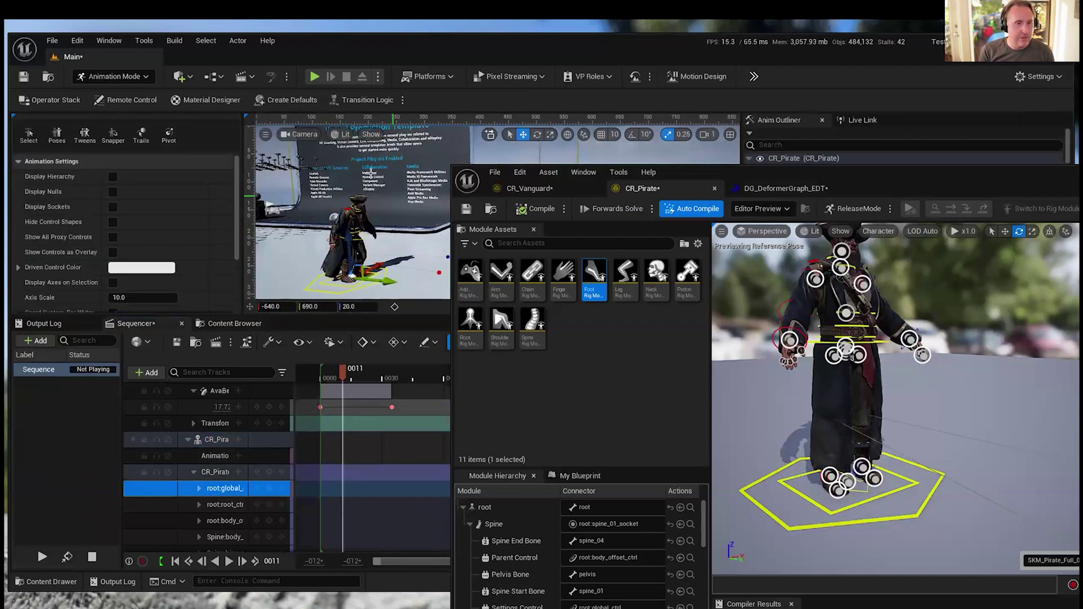
pyautogui.moveTo(322, 206); pyautogui.dragTo(375, 184, button='right')
pyautogui.moveTo(701, 171); pyautogui.dragTo(903, 293)
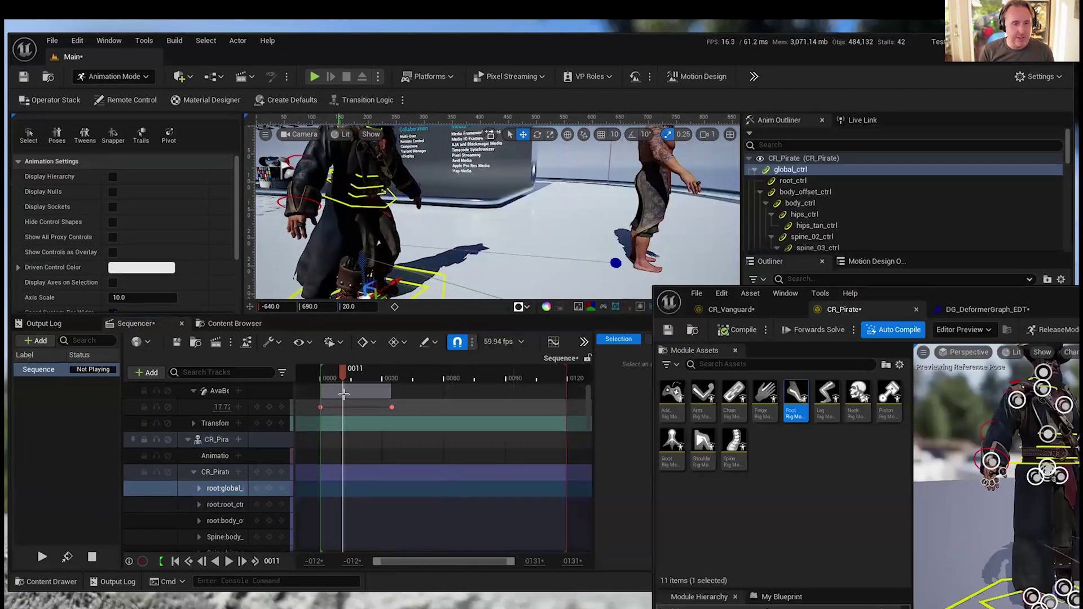
# Shift the pirate's body_ctrl slightly in the level viewport to try the rebuilt rig
pyautogui.moveTo(414, 197); pyautogui.dragTo(411, 188, button='right')
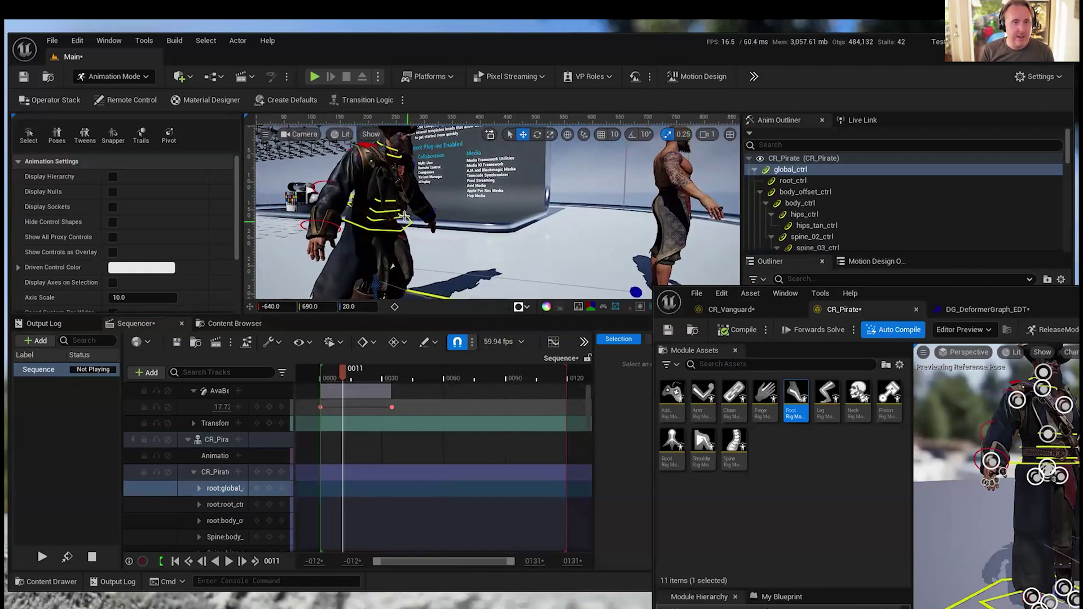
pyautogui.click(412, 217)
pyautogui.moveTo(403, 214)
pyautogui.mouseDown()
pyautogui.moveTo(377, 215)
pyautogui.moveTo(398, 215)
pyautogui.mouseUp()
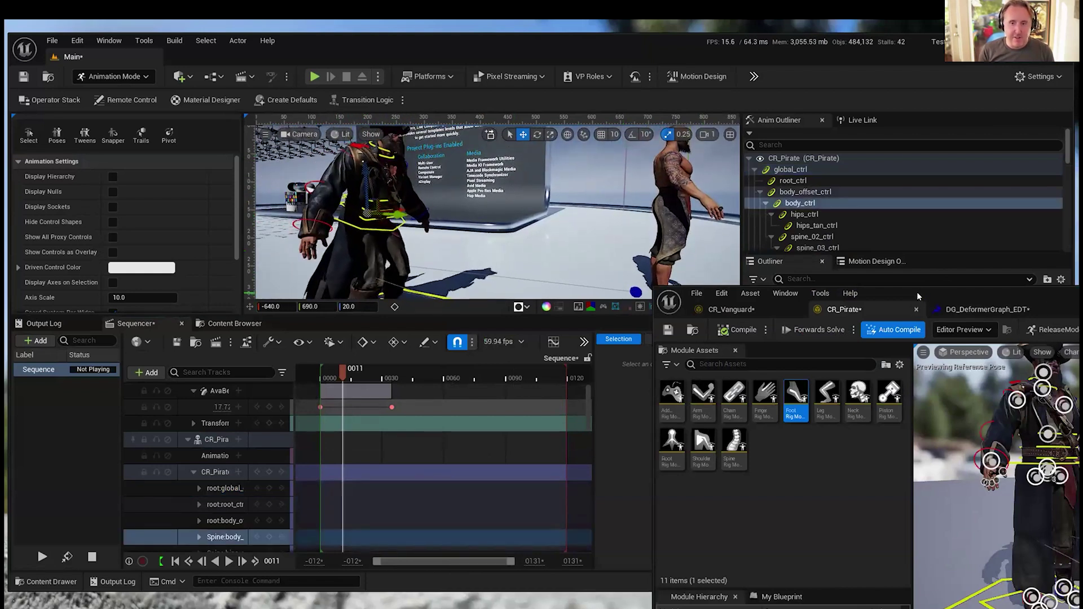
# Minimize the CR_Pirate rig editor and bring the level's cloner grid around the stage into view
pyautogui.moveTo(916, 292); pyautogui.dragTo(443, 143)
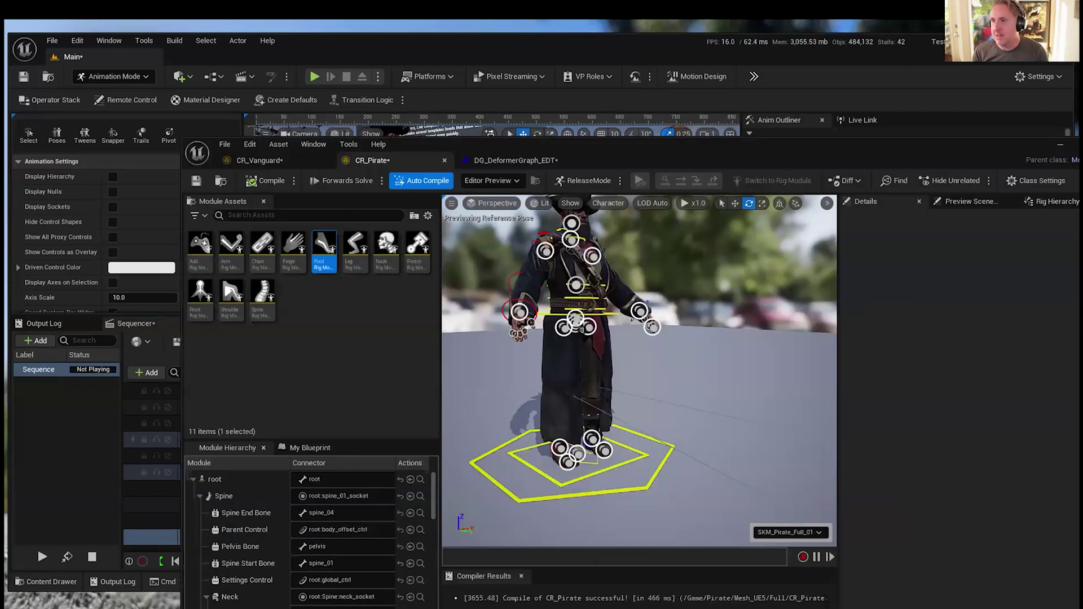
pyautogui.moveTo(680, 140); pyautogui.dragTo(551, 86)
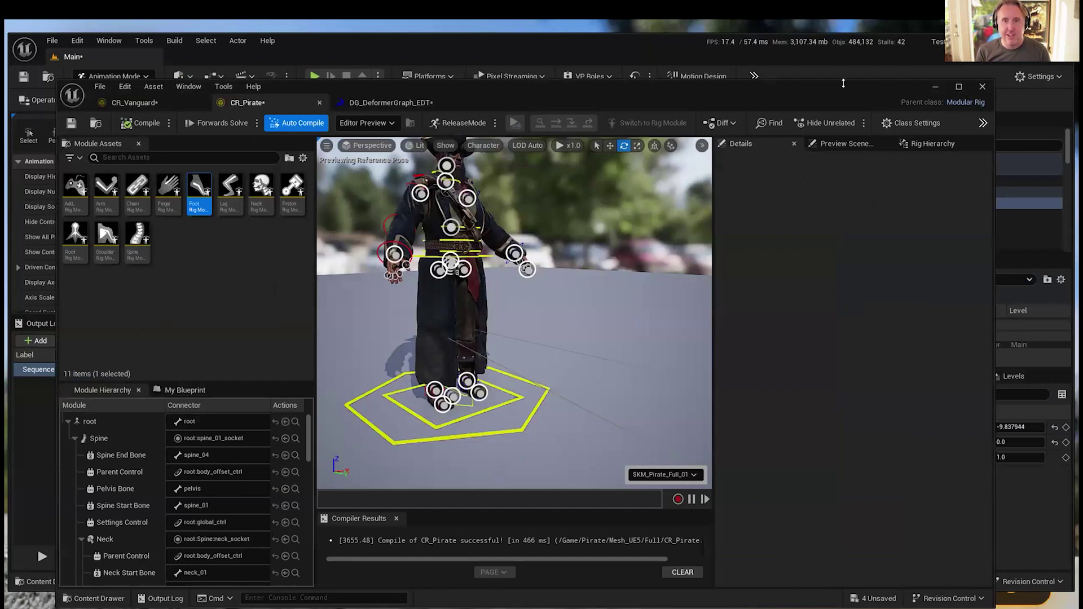
pyautogui.click(934, 86)
pyautogui.press('s')
pyautogui.moveTo(572, 171); pyautogui.dragTo(504, 185, button='right')
pyautogui.moveTo(403, 257); pyautogui.dragTo(444, 156, button='right')
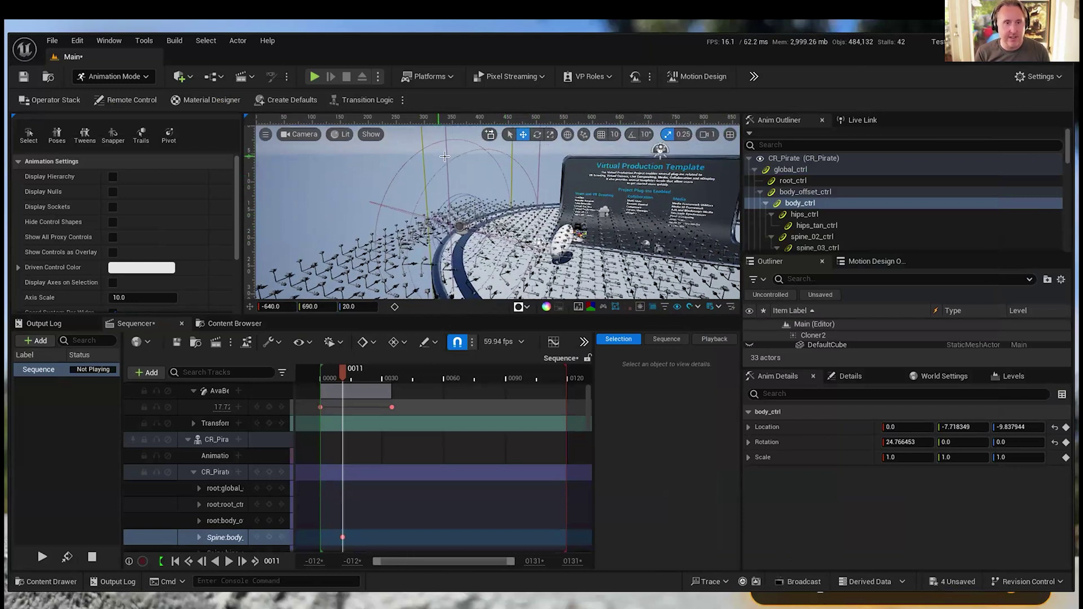
# Select SM_Floor_Disk, enlarge the Outliner list, and hide the disk in the level
pyautogui.click(456, 143)
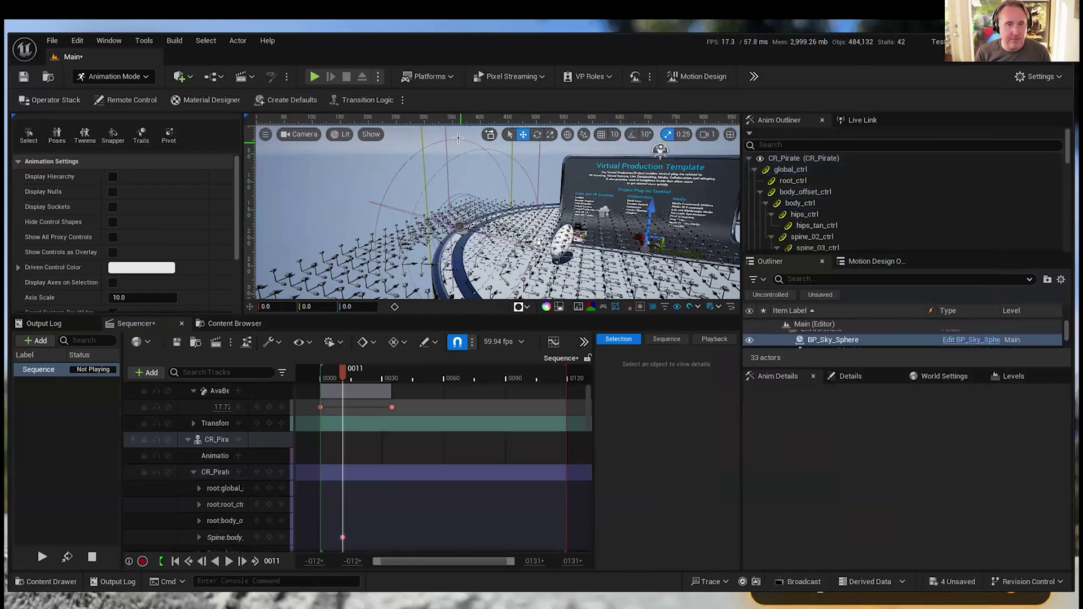
pyautogui.click(460, 227)
pyautogui.moveTo(460, 227); pyautogui.dragTo(404, 218, button='right')
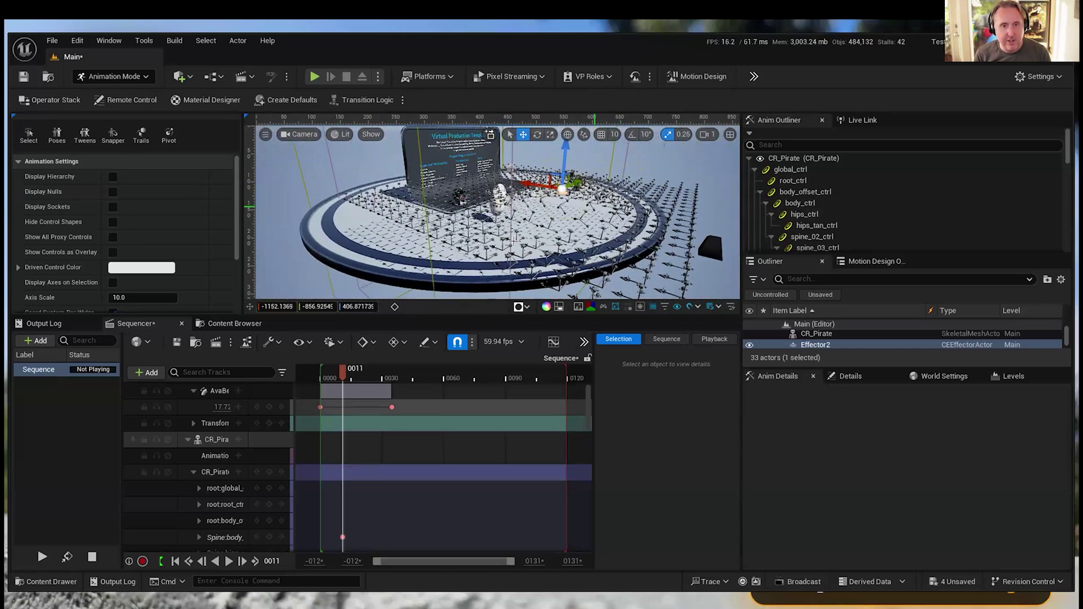
pyautogui.click(335, 263)
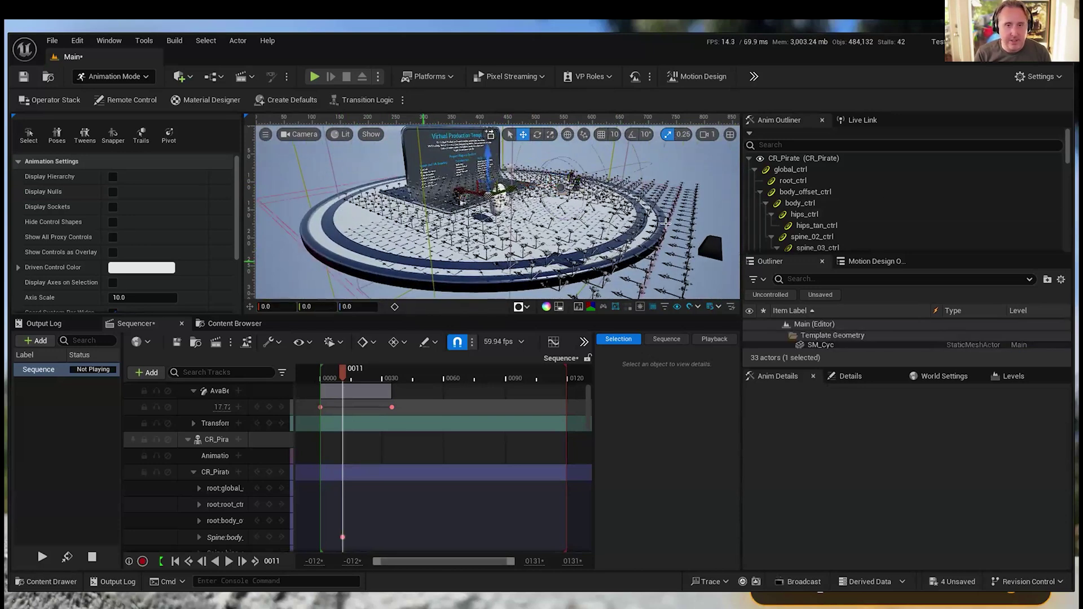
pyautogui.click(858, 369)
pyautogui.moveTo(856, 369); pyautogui.dragTo(848, 466)
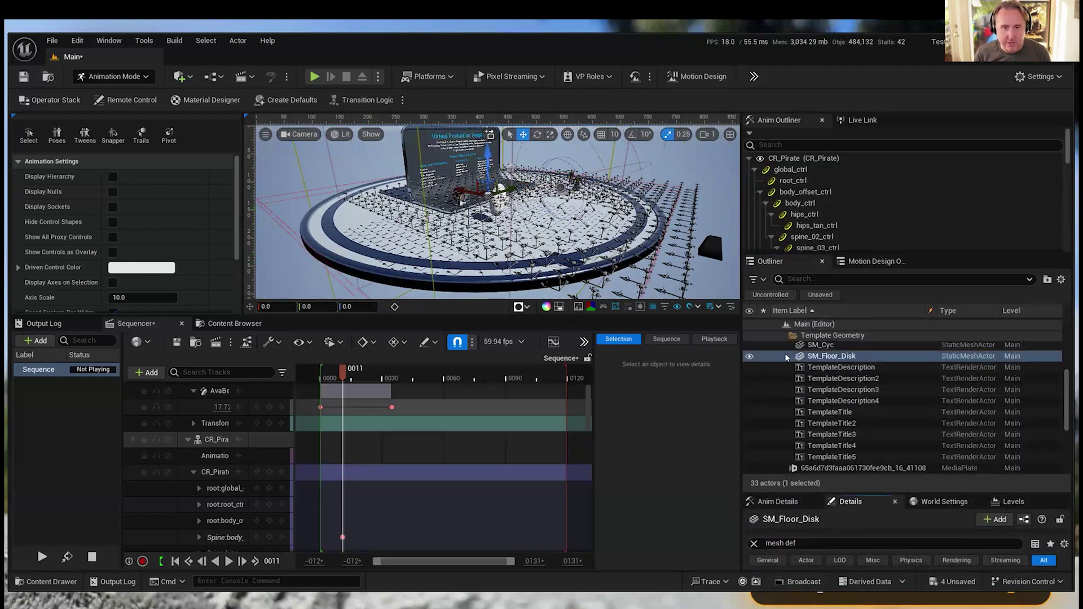
pyautogui.click(749, 356)
# Slide Effector2 back and forth along the Y axis through the cloner grid, ending at a Y location of about -581
pyautogui.moveTo(573, 173); pyautogui.dragTo(517, 237, button='right')
pyautogui.click(514, 237)
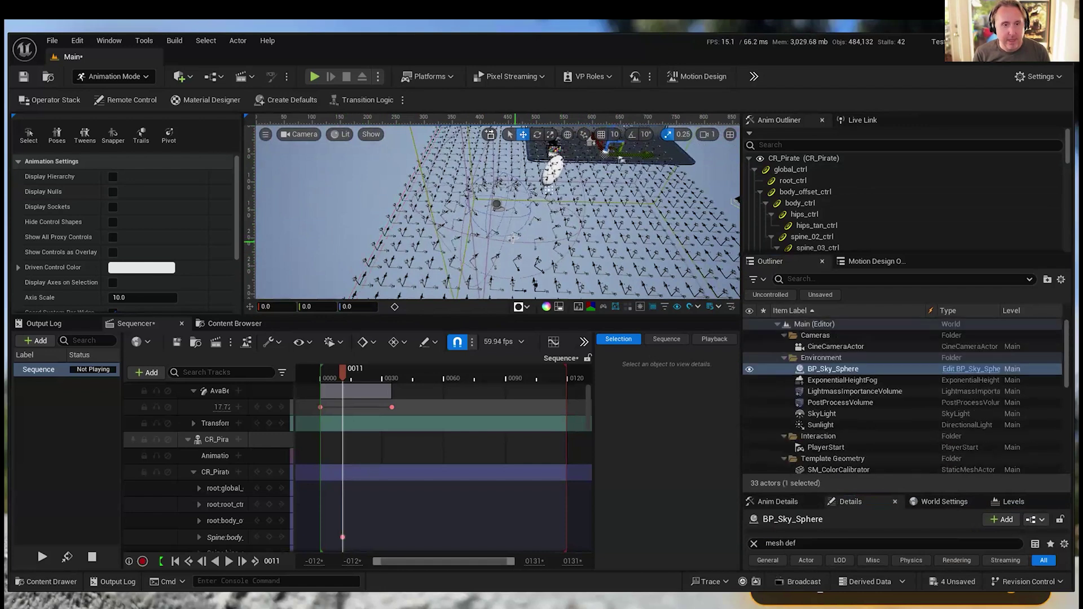
pyautogui.moveTo(540, 206); pyautogui.dragTo(595, 205)
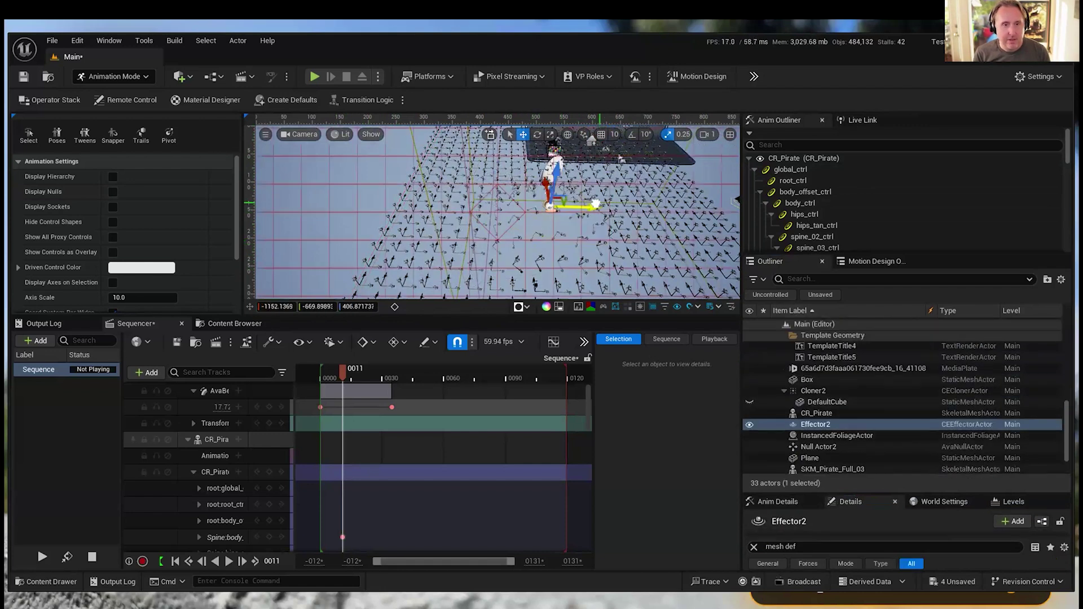
pyautogui.moveTo(675, 194); pyautogui.dragTo(659, 193)
pyautogui.moveTo(476, 192); pyautogui.dragTo(631, 178)
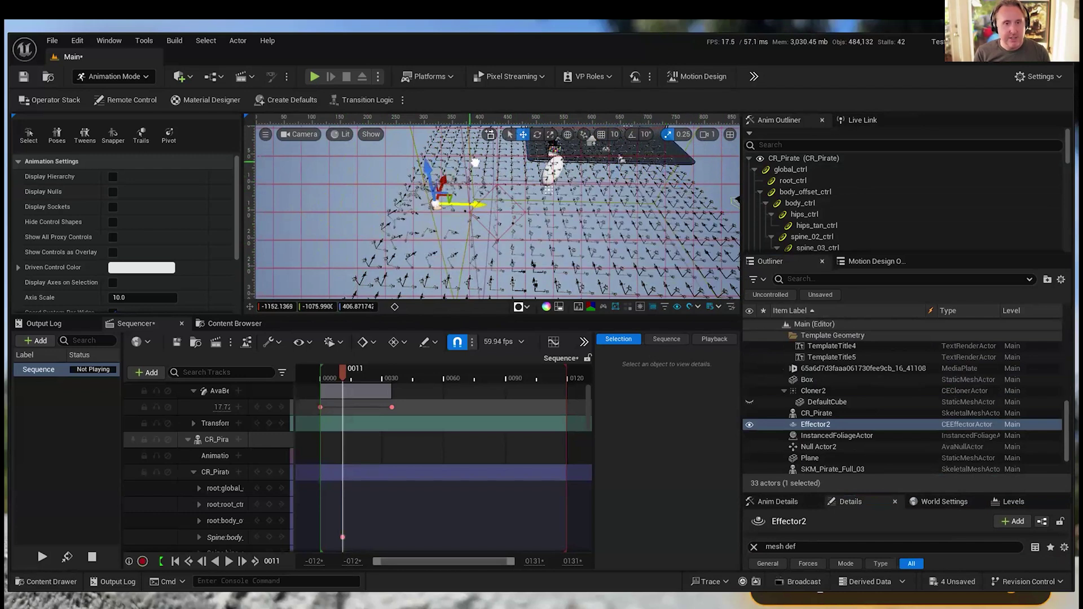
pyautogui.moveTo(555, 206); pyautogui.dragTo(438, 205)
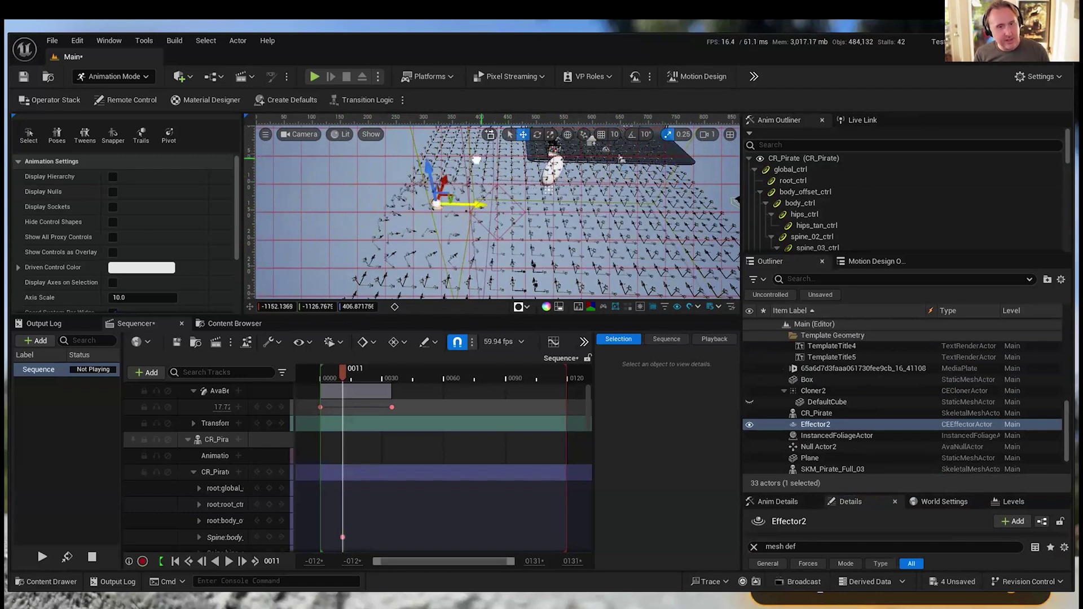
pyautogui.moveTo(508, 206); pyautogui.dragTo(443, 203)
pyautogui.moveTo(451, 153); pyautogui.dragTo(533, 151)
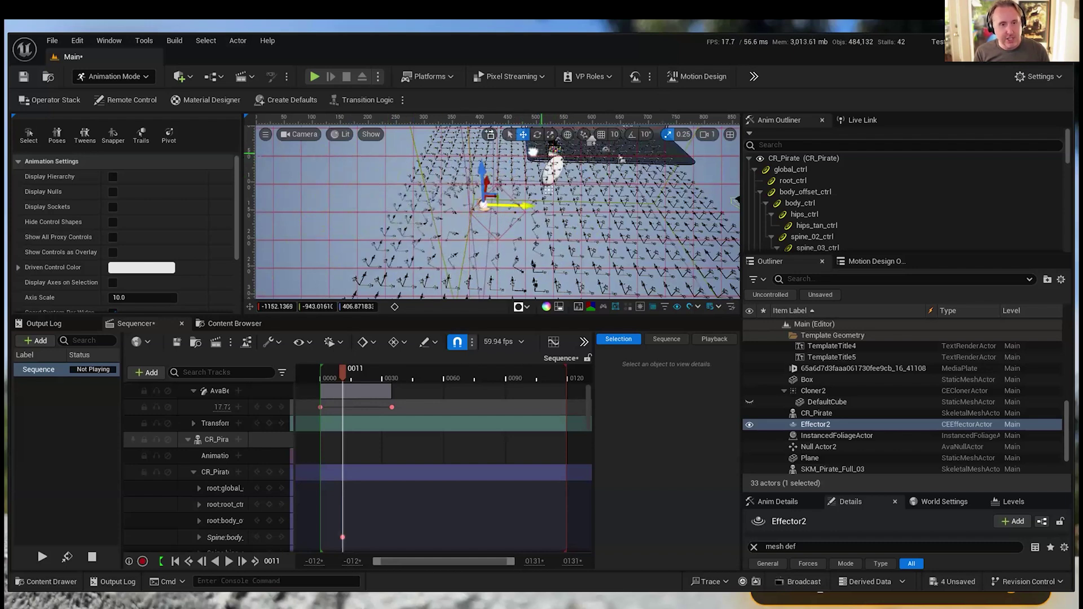
pyautogui.moveTo(626, 160); pyautogui.dragTo(597, 167)
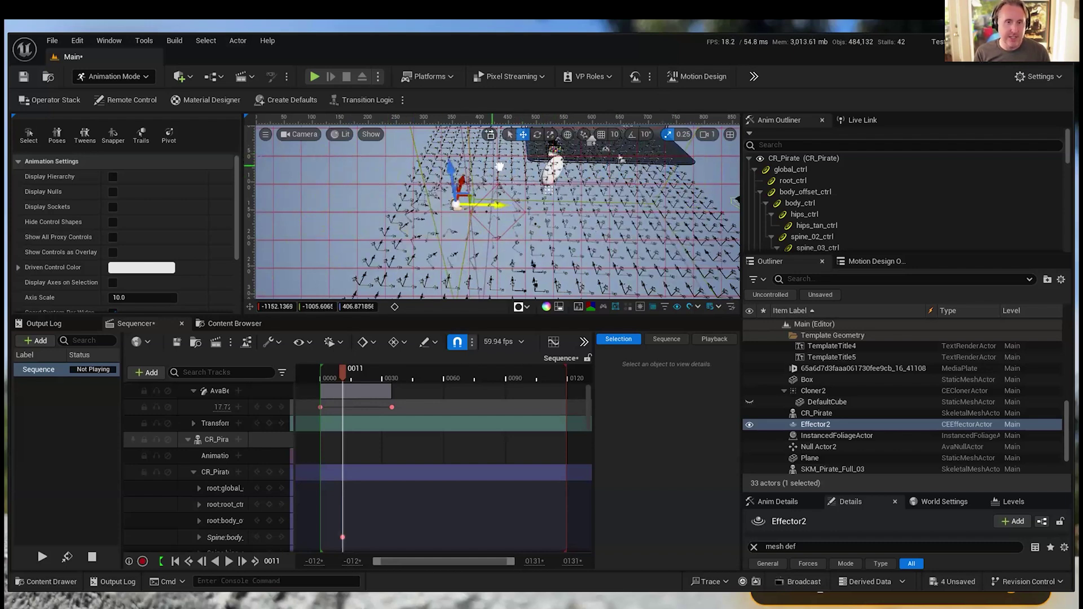
pyautogui.moveTo(631, 157); pyautogui.dragTo(611, 200)
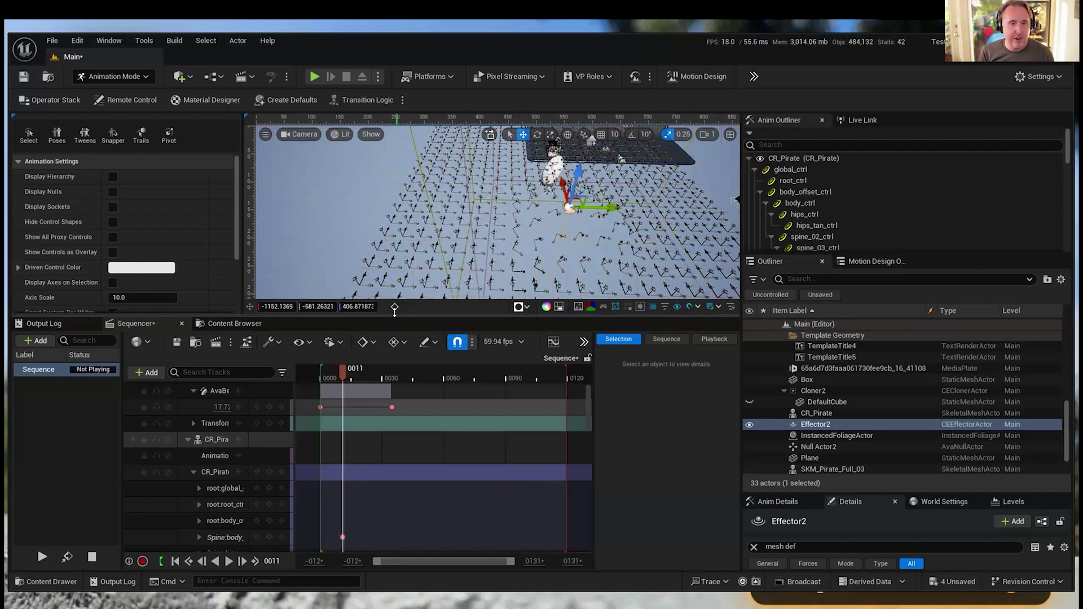
# Enlarge the level viewport and sweep Effector2 through the clones again, leaving it at a Y location of about -784
pyautogui.moveTo(395, 310); pyautogui.dragTo(395, 347)
pyautogui.moveTo(604, 223); pyautogui.dragTo(425, 226)
pyautogui.moveTo(517, 225); pyautogui.dragTo(514, 226)
pyautogui.moveTo(513, 226); pyautogui.dragTo(516, 201, button='right')
pyautogui.moveTo(491, 201)
pyautogui.mouseDown()
pyautogui.moveTo(636, 201)
pyautogui.moveTo(556, 198)
pyautogui.moveTo(570, 207)
pyautogui.mouseUp()
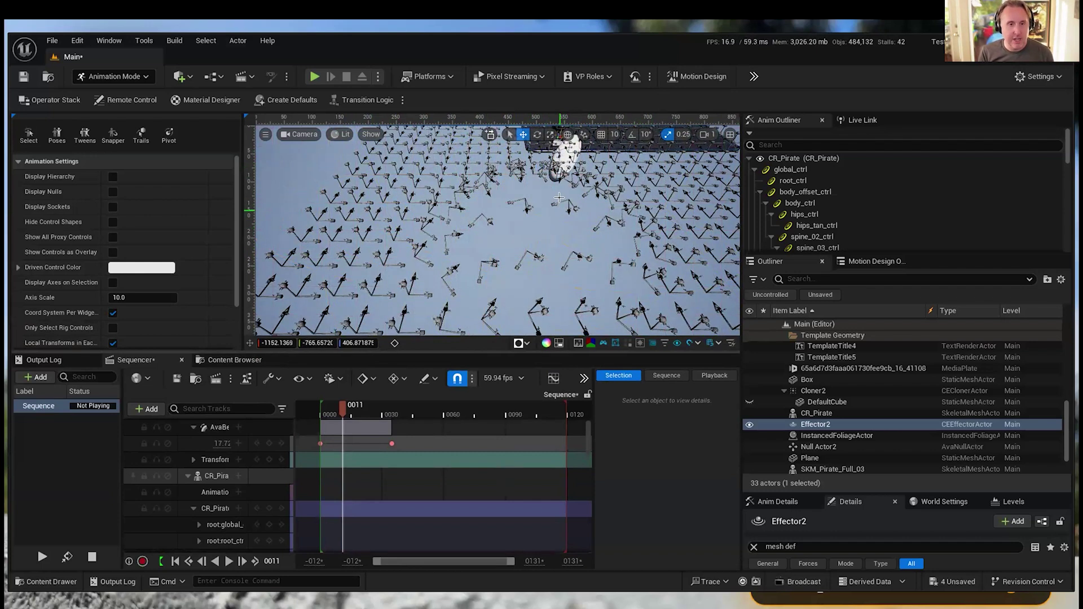
pyautogui.hotkey('ctrl', 'z')
pyautogui.moveTo(514, 201)
pyautogui.mouseDown()
pyautogui.moveTo(606, 200)
pyautogui.moveTo(322, 203)
pyautogui.moveTo(668, 191)
pyautogui.moveTo(570, 197)
pyautogui.mouseUp()
pyautogui.moveTo(541, 167); pyautogui.dragTo(481, 196, button='right')
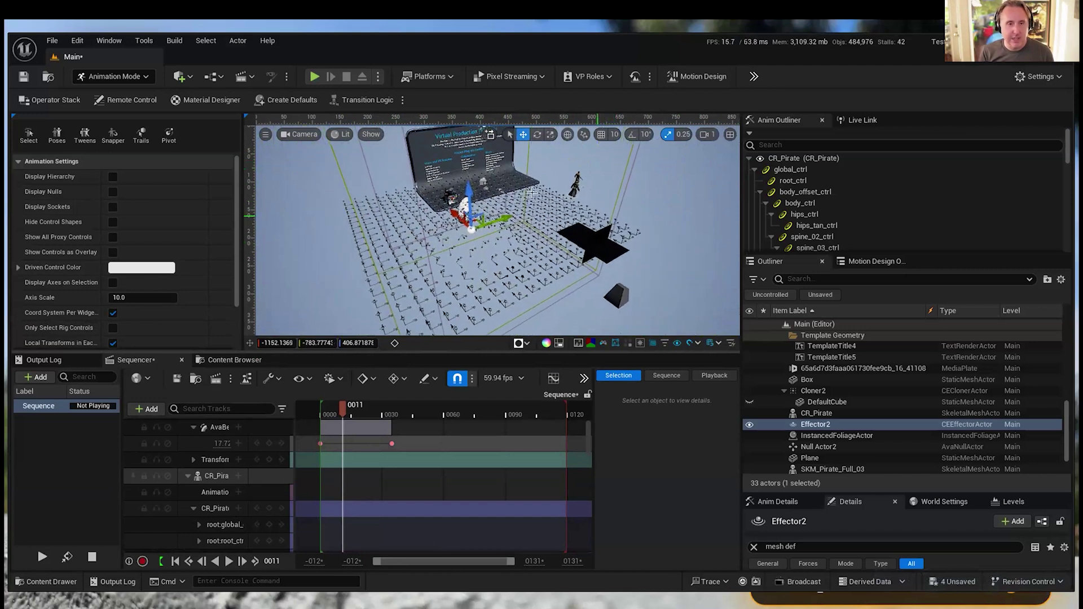
pyautogui.moveTo(570, 181); pyautogui.dragTo(471, 199, button='right')
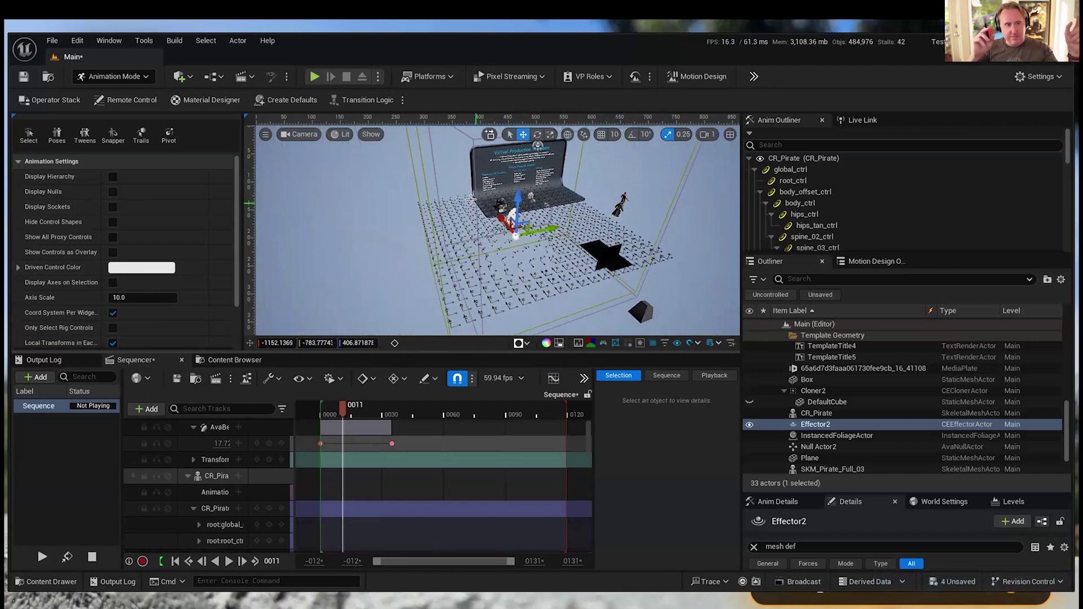